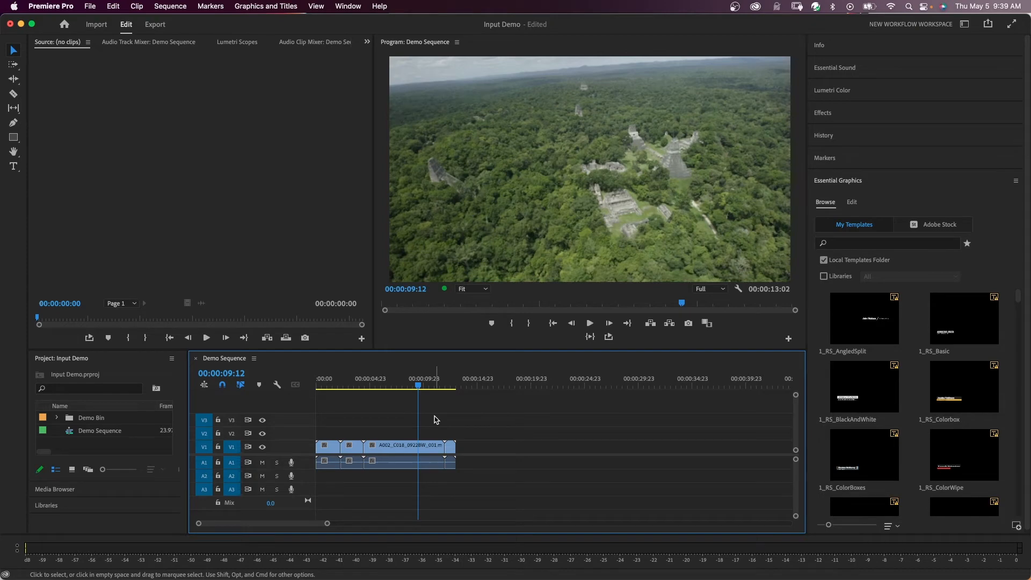
- Open the export settings for Demo Sequence and turn off the YouTube destination
{"action": "key", "text": "Home"}
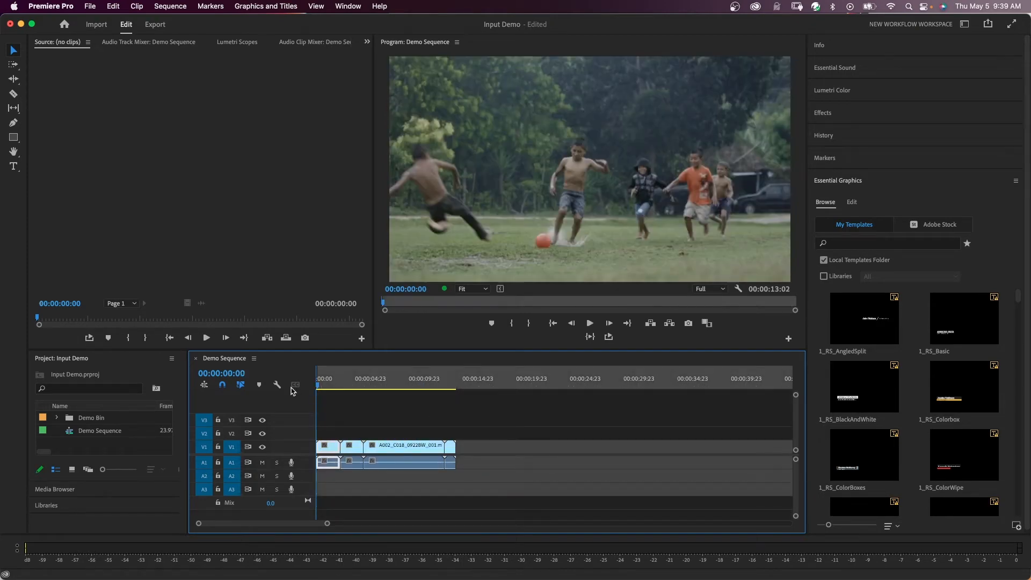
{"action": "key", "text": "End"}
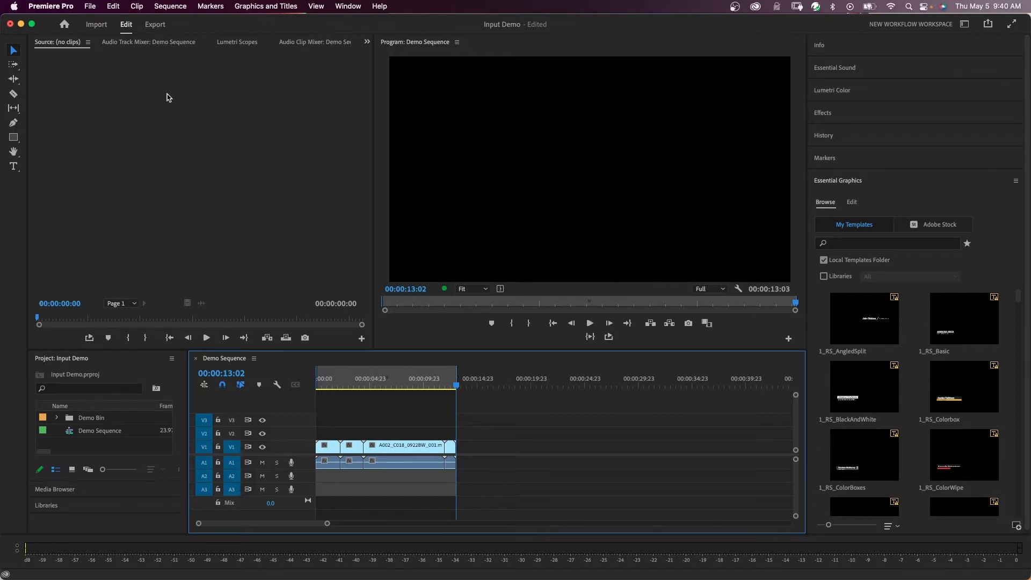
{"action": "key", "text": "super+m"}
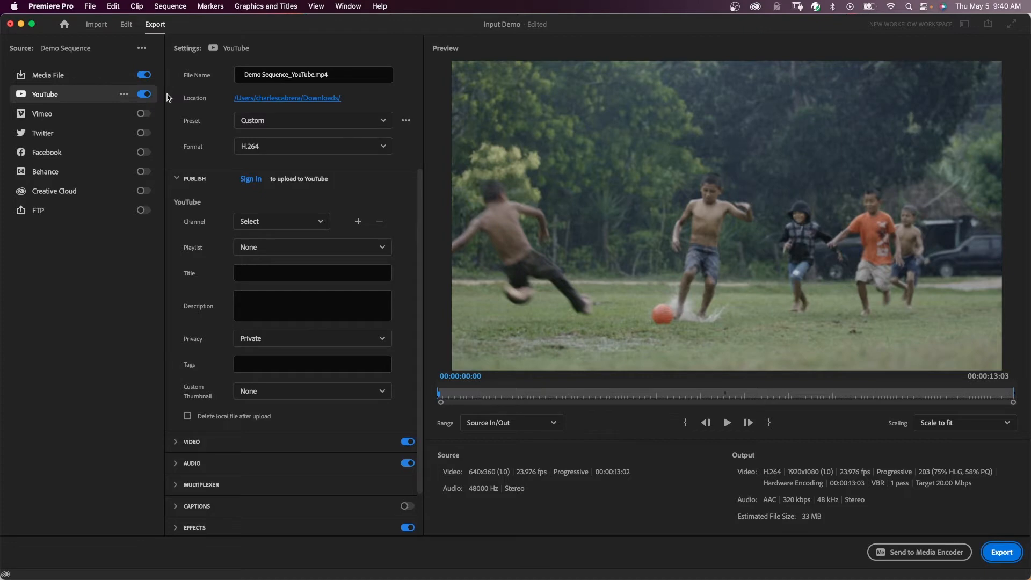
{"action": "left_click", "coordinate": [144, 94]}
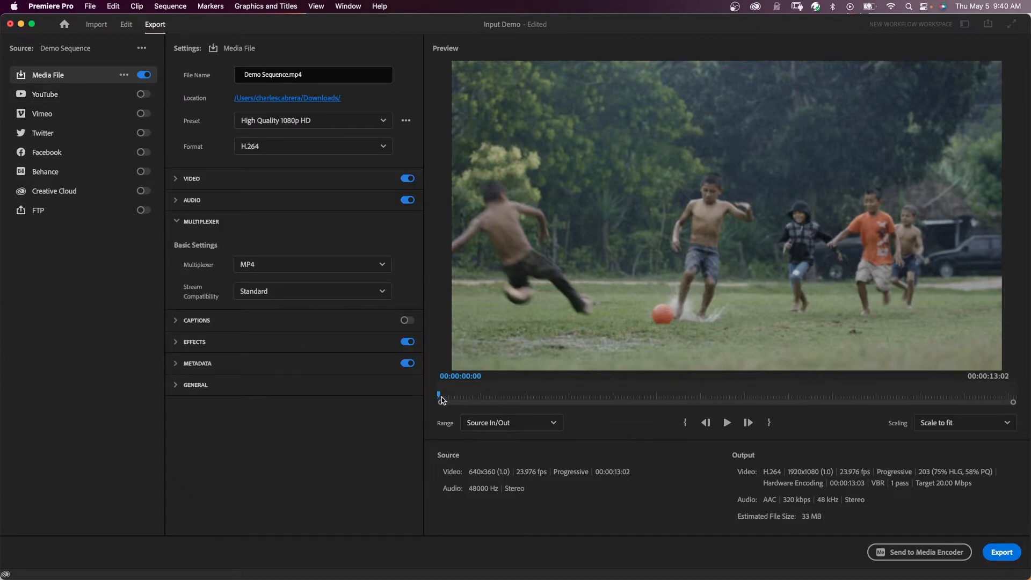
- Play back part of the export preview, stop it, and review the available export range options
{"action": "key", "text": "space"}
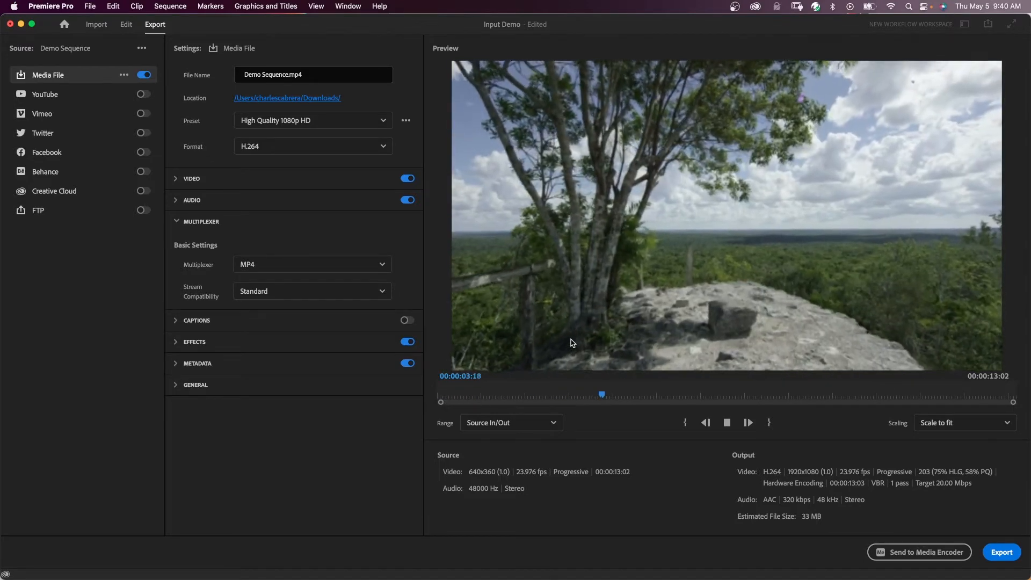
{"action": "left_click", "coordinate": [728, 424]}
{"action": "left_click", "coordinate": [727, 423]}
{"action": "left_click", "coordinate": [727, 423]}
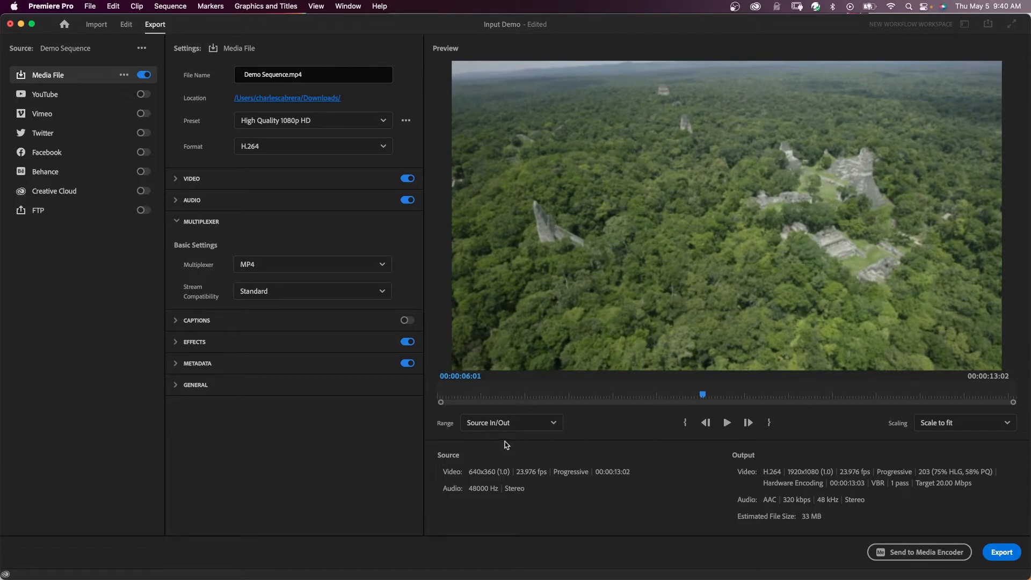
{"action": "left_click", "coordinate": [555, 425]}
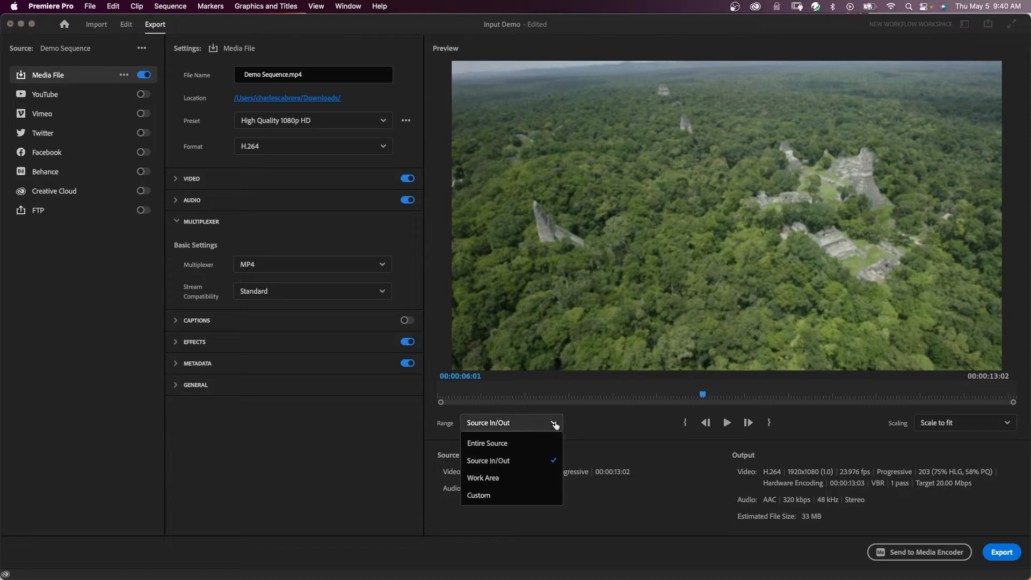
{"action": "left_click", "coordinate": [452, 485]}
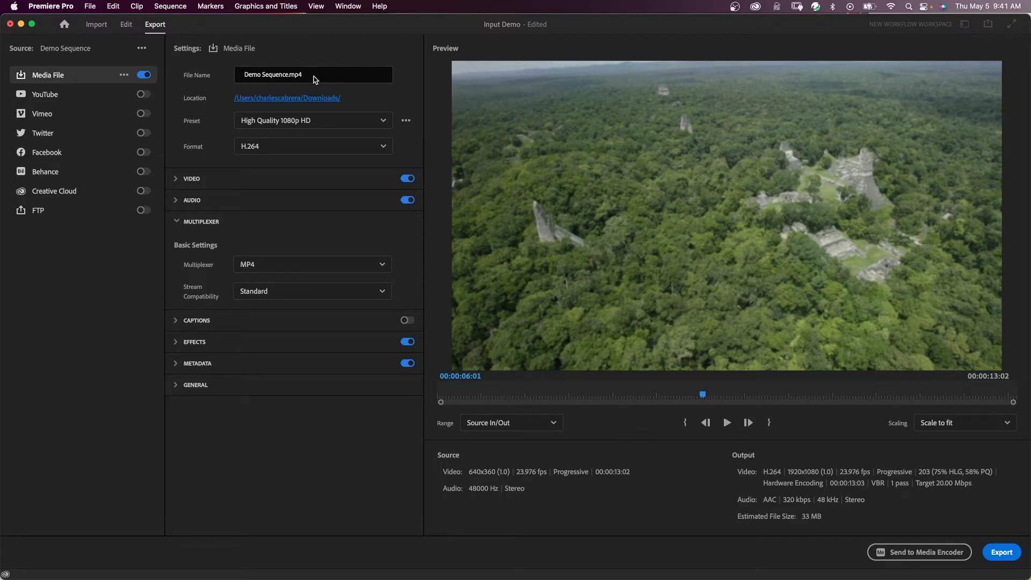
- Set the media file's export location to the Import Demo folder in Downloads
{"action": "left_click", "coordinate": [322, 100]}
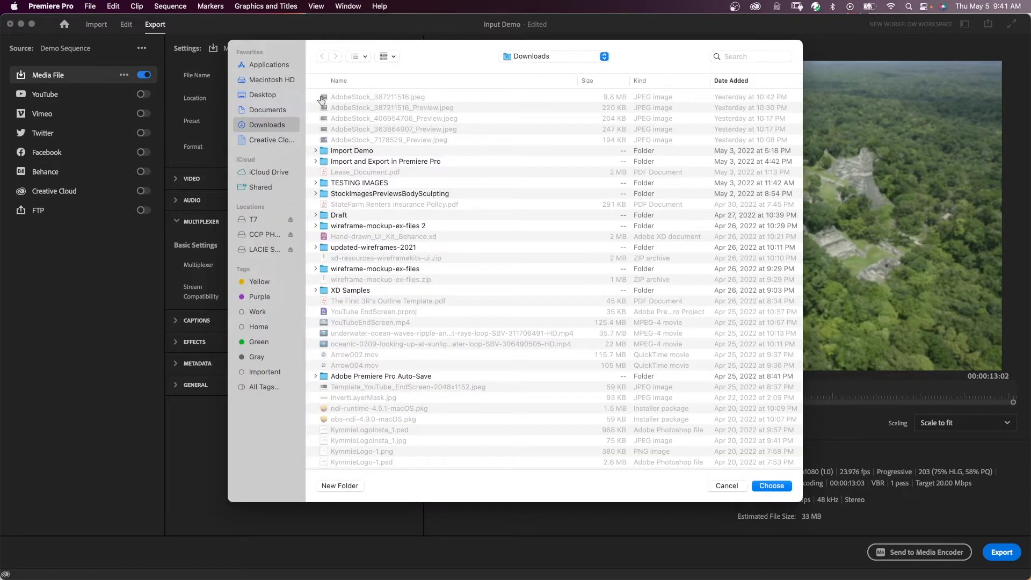
{"action": "left_click", "coordinate": [344, 151]}
{"action": "left_click", "coordinate": [771, 485]}
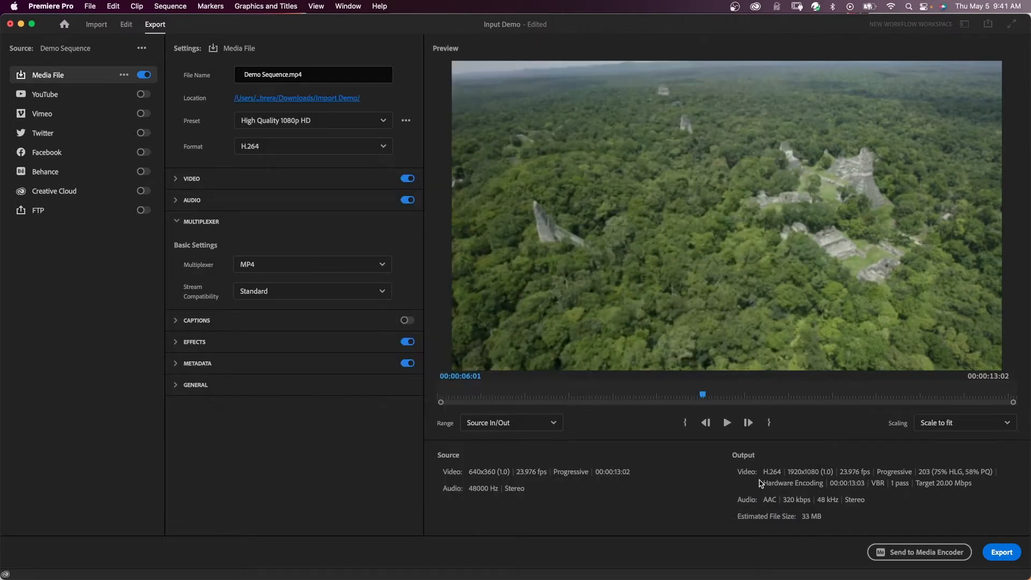
- Search all export presets for "You", mark YouTube 2160p 4K Ultra HD as a favorite, and check the system and custom presets
{"action": "left_click", "coordinate": [383, 122]}
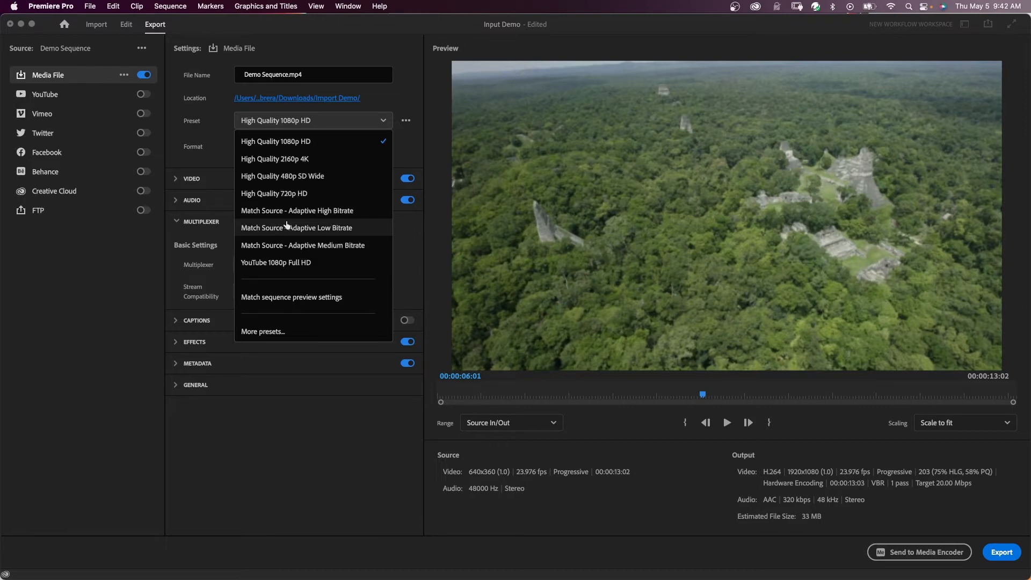
{"action": "left_click", "coordinate": [262, 332]}
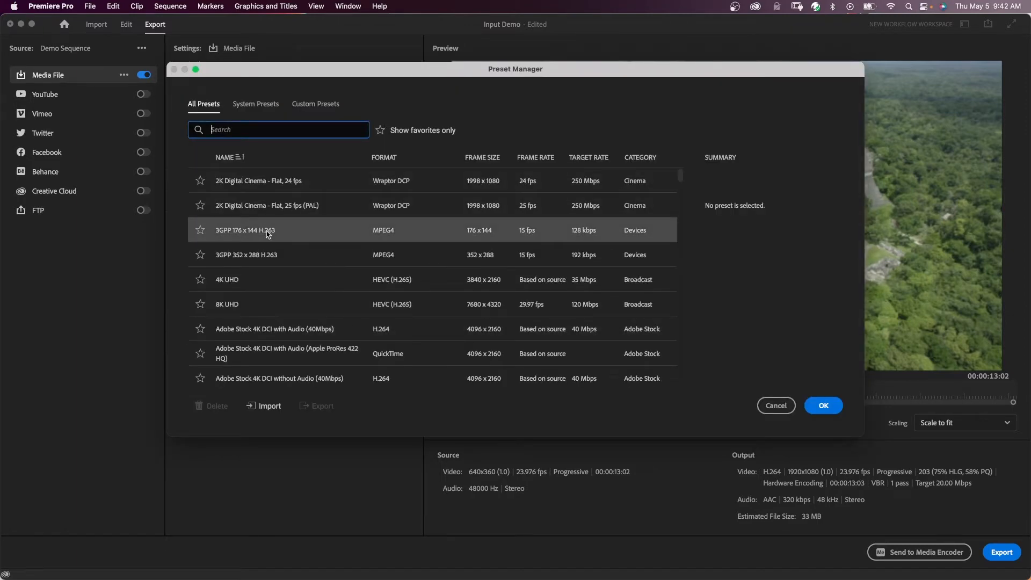
{"action": "scroll", "coordinate": [257, 230], "scroll_direction": "down", "scroll_amount": 5}
{"action": "type", "text": "You"}
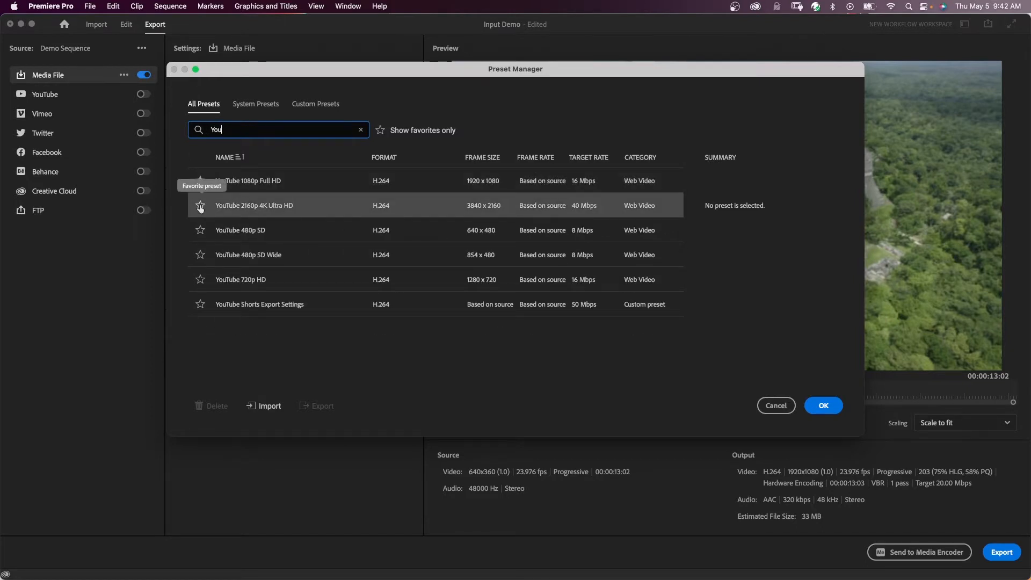
{"action": "left_click", "coordinate": [200, 206]}
{"action": "left_click", "coordinate": [251, 105]}
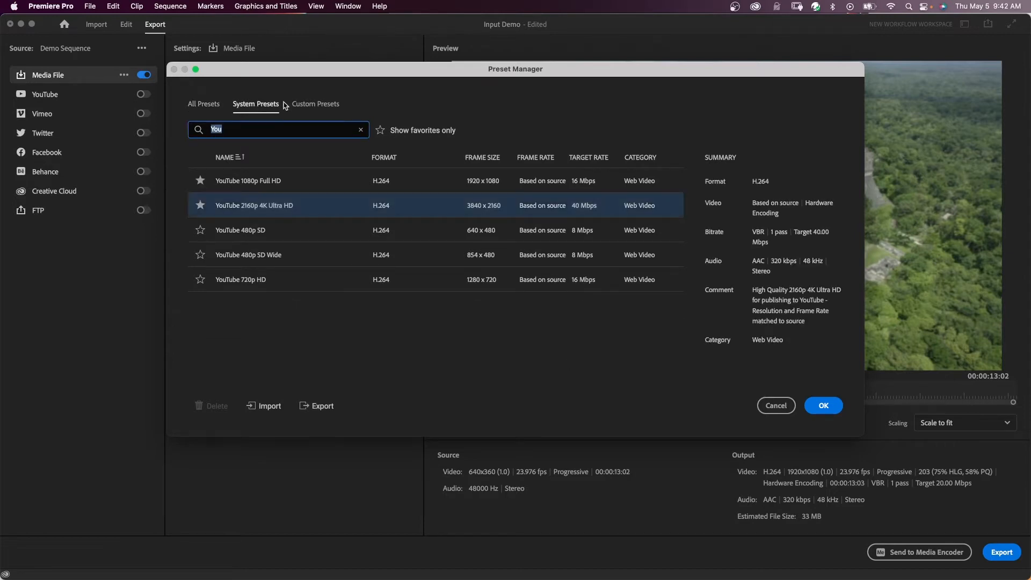
{"action": "left_click", "coordinate": [310, 106]}
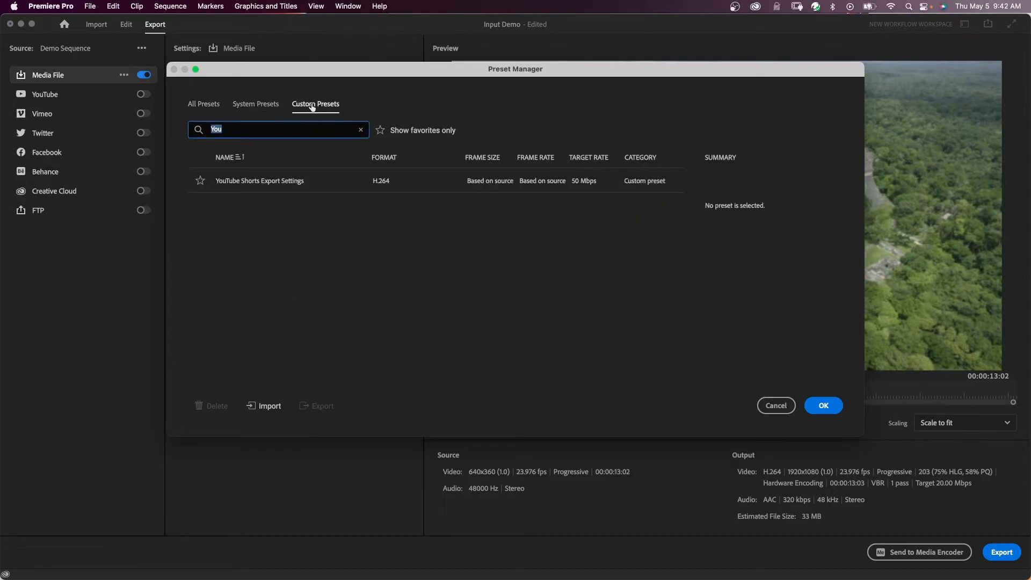
{"action": "left_click", "coordinate": [209, 105]}
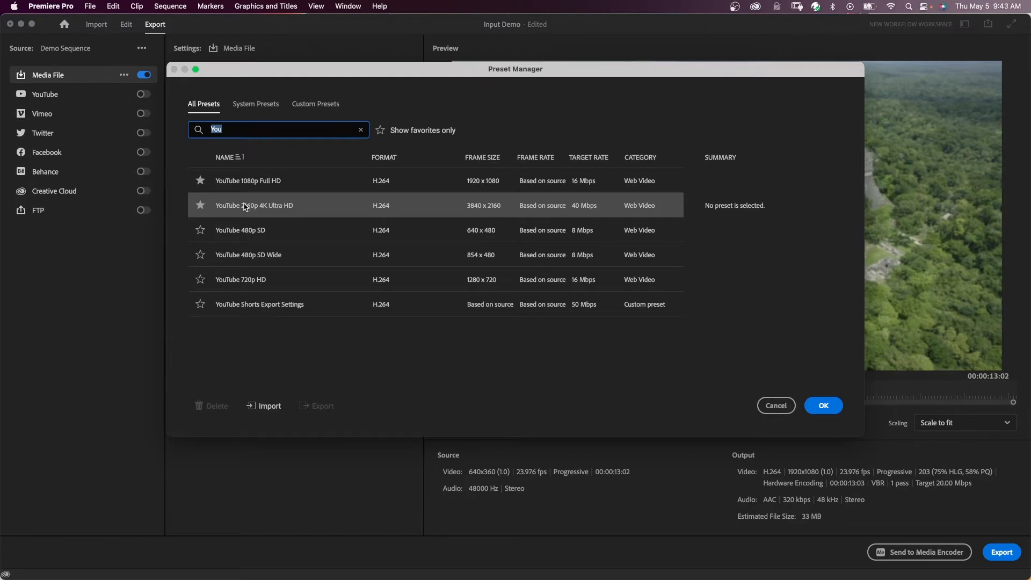
{"action": "left_click", "coordinate": [819, 403]}
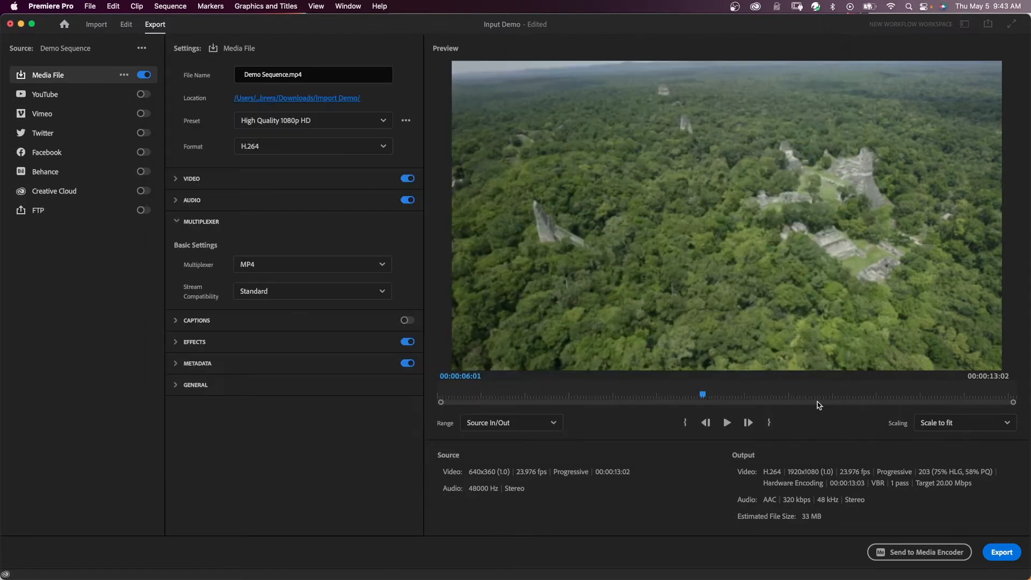
- Review the preset choices and the available file formats for the media file export
{"action": "left_click", "coordinate": [317, 120]}
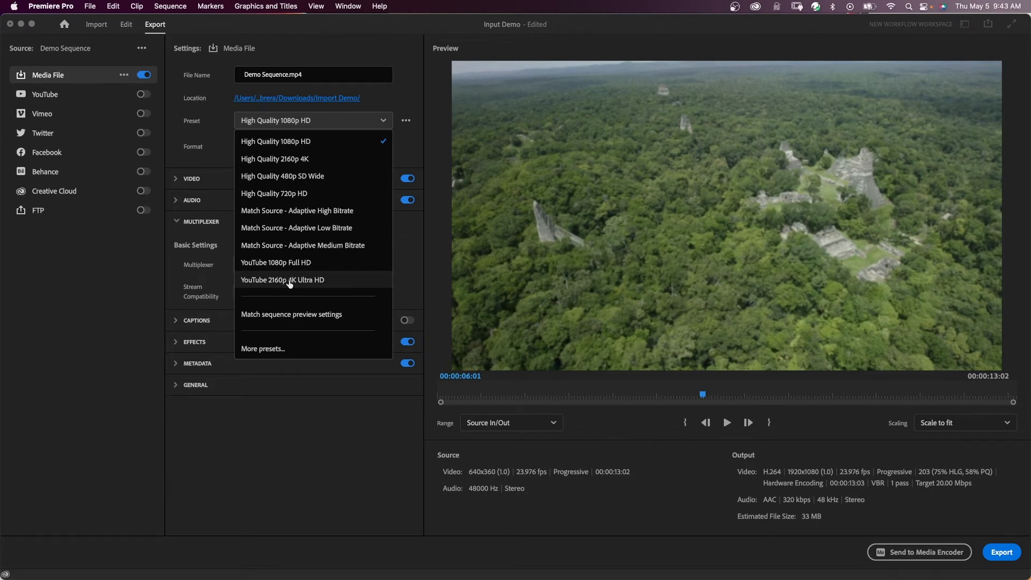
{"action": "left_click", "coordinate": [215, 86]}
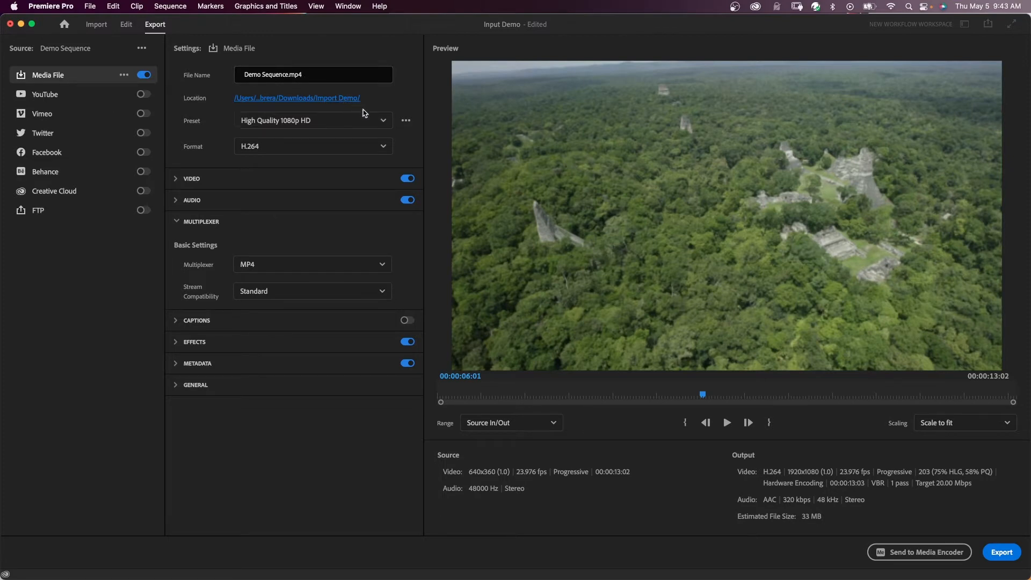
{"action": "left_click", "coordinate": [384, 147]}
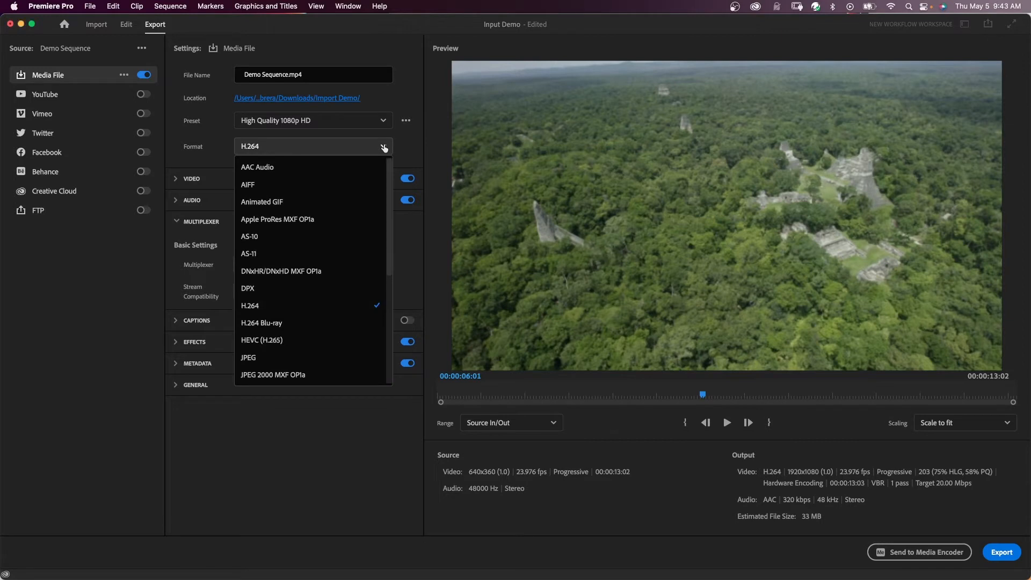
{"action": "left_click", "coordinate": [384, 147]}
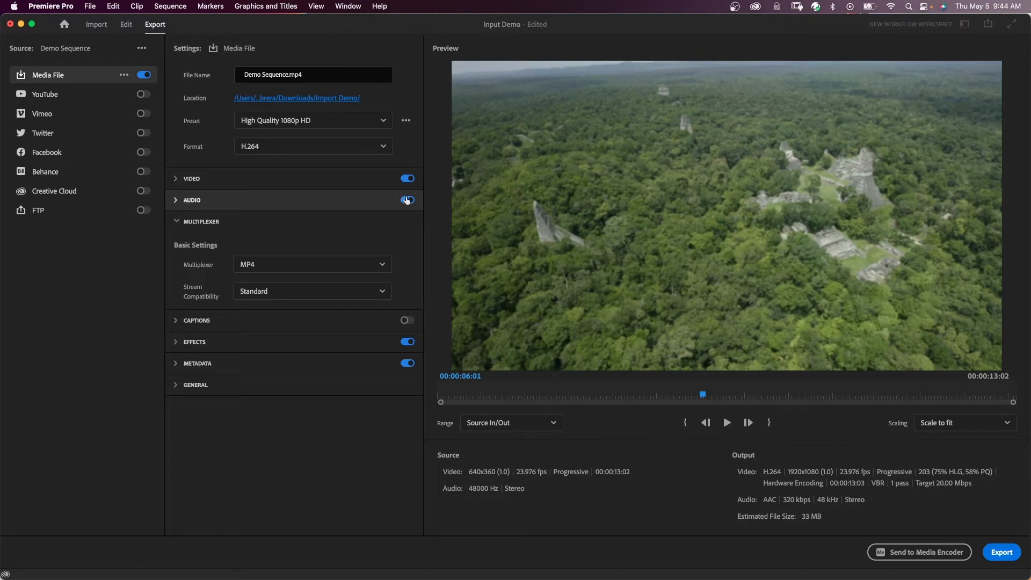
- Expand the video settings and examine the additional render and encoding options, then hide the extra options
{"action": "left_click", "coordinate": [176, 181]}
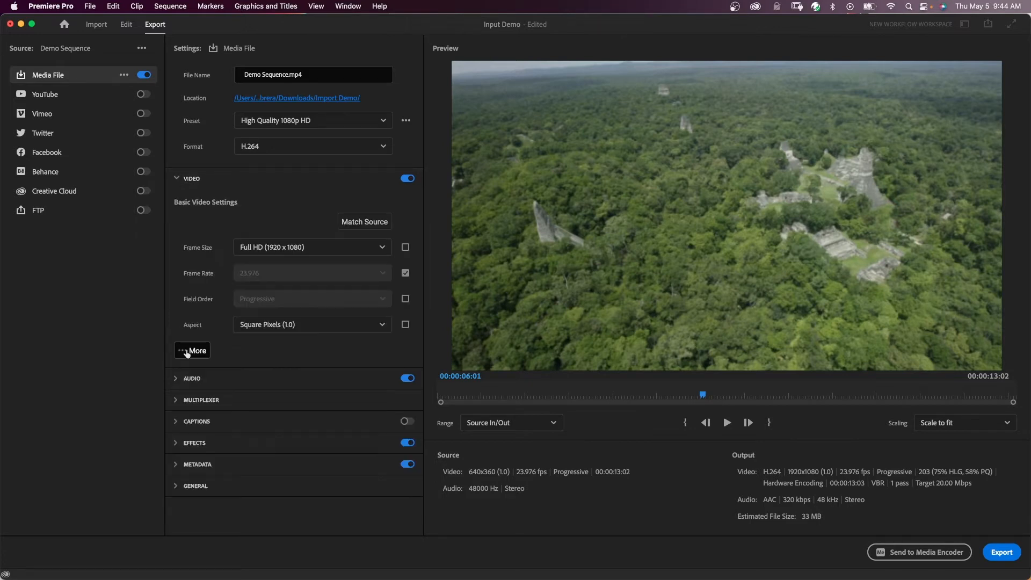
{"action": "left_click", "coordinate": [182, 352]}
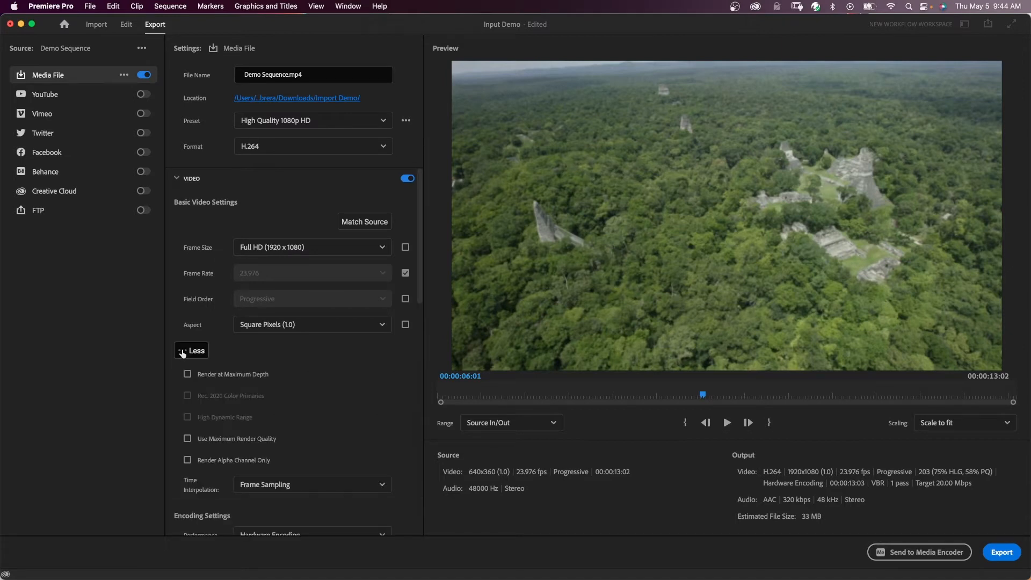
{"action": "scroll", "coordinate": [215, 349], "scroll_direction": "down", "scroll_amount": 10}
{"action": "scroll", "coordinate": [215, 349], "scroll_direction": "up", "scroll_amount": 6}
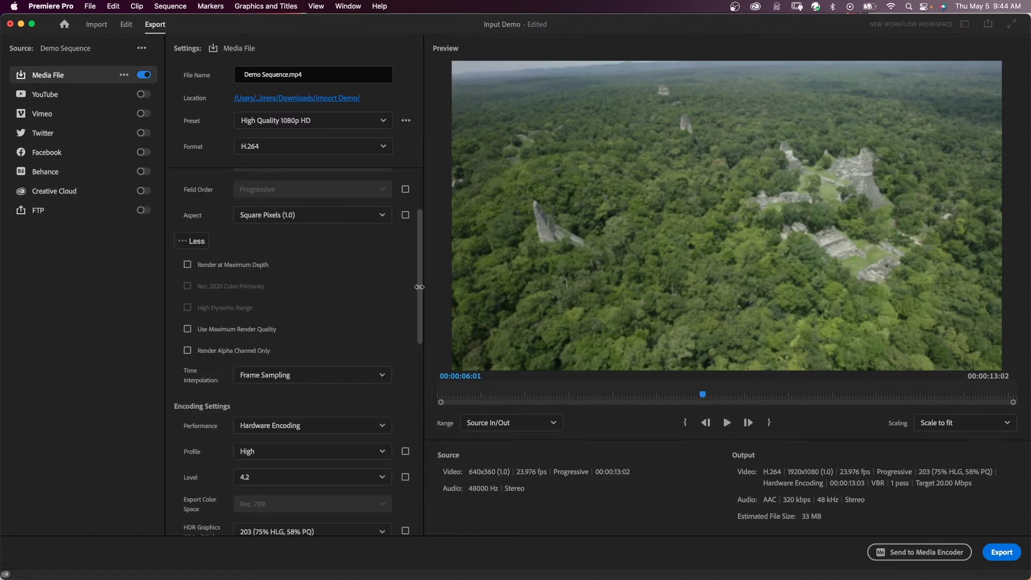
{"action": "scroll", "coordinate": [421, 292], "scroll_direction": "down", "scroll_amount": 2}
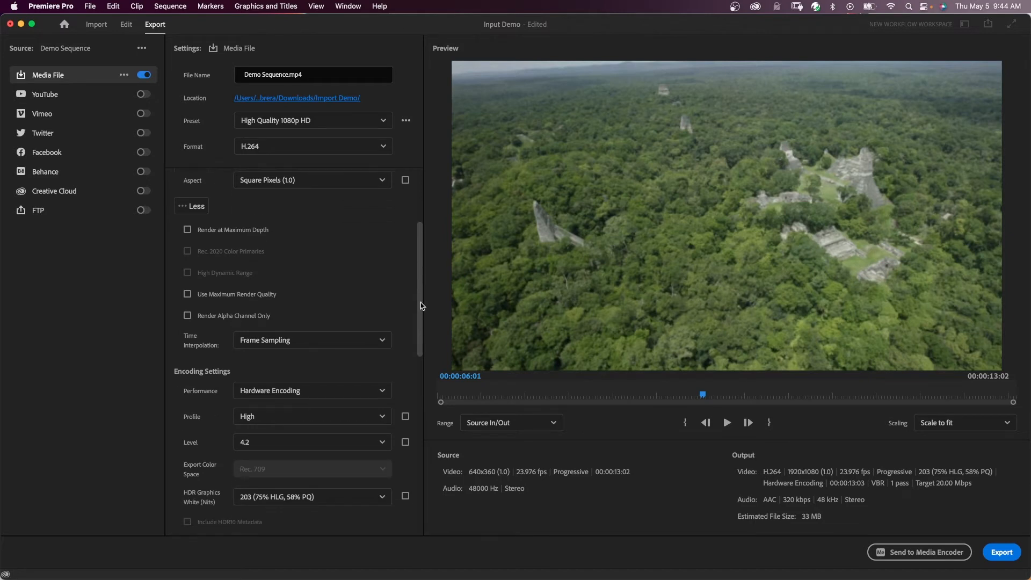
{"action": "mouse_move", "coordinate": [421, 301]}
{"action": "left_mouse_down"}
{"action": "mouse_move", "coordinate": [420, 327]}
{"action": "mouse_move", "coordinate": [420, 257]}
{"action": "mouse_move", "coordinate": [416, 288]}
{"action": "left_mouse_up"}
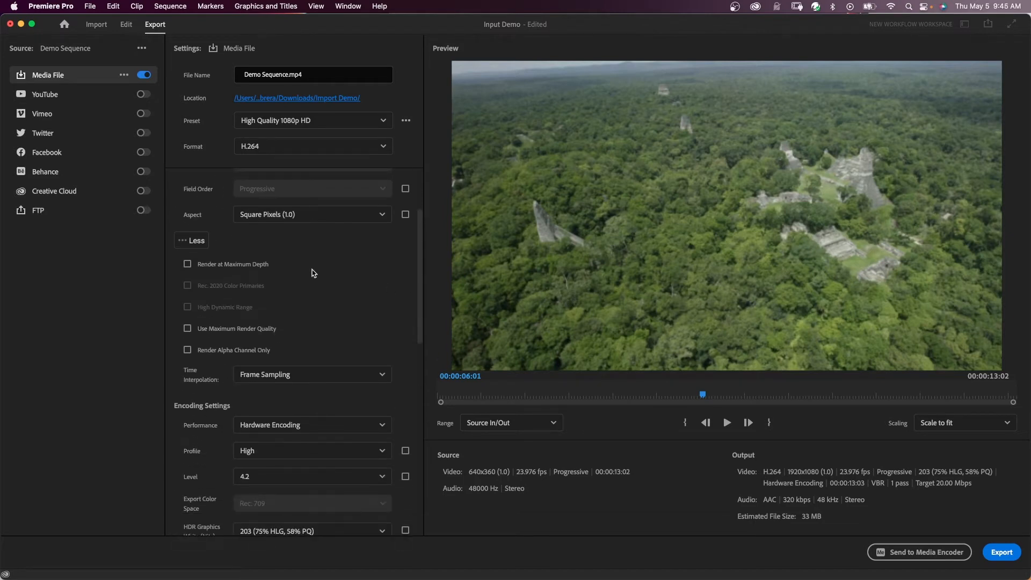
{"action": "left_click", "coordinate": [192, 240]}
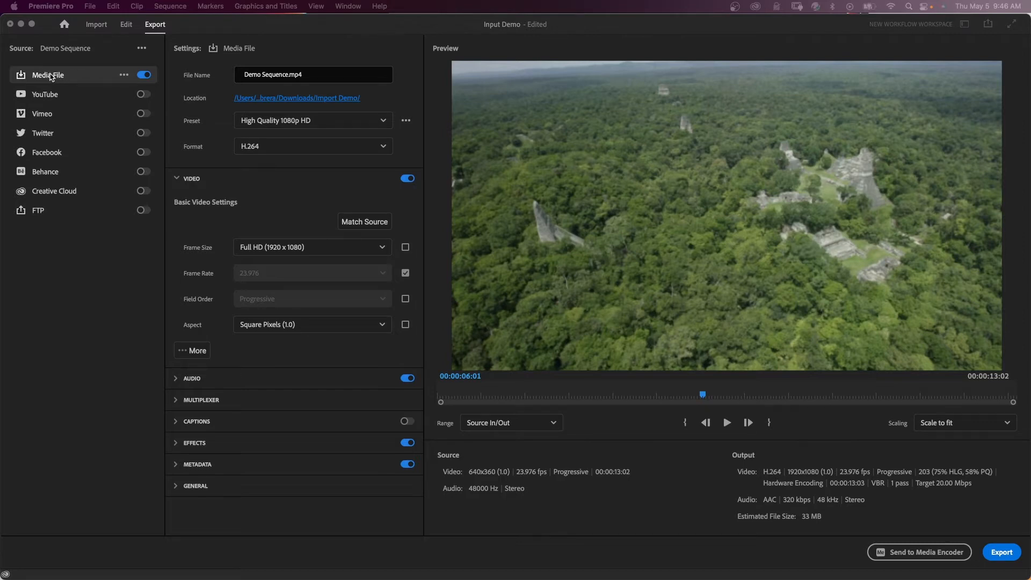
- Add a second Media File destination to the export list and enable it
{"action": "left_click", "coordinate": [141, 50]}
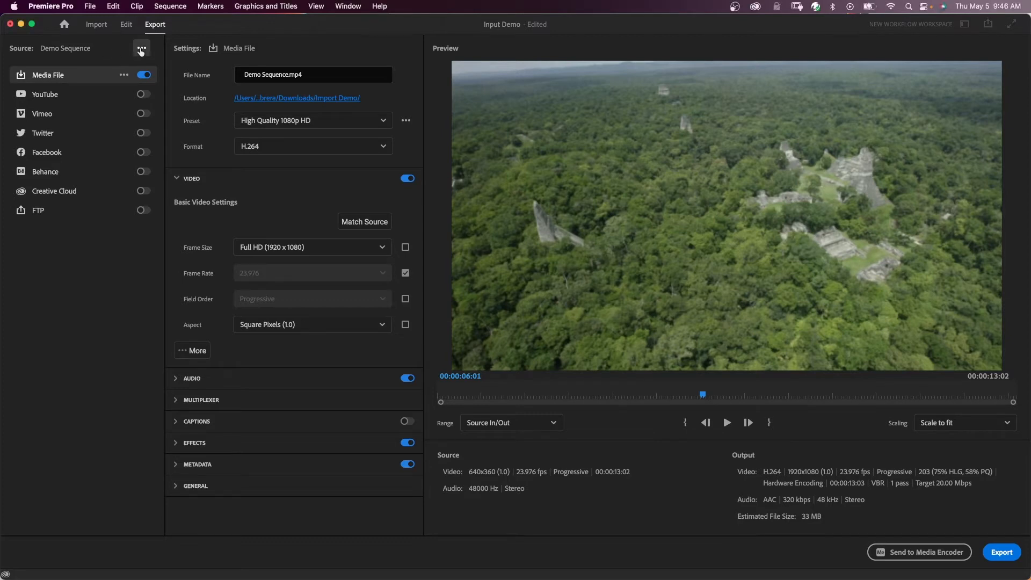
{"action": "left_click", "coordinate": [141, 50]}
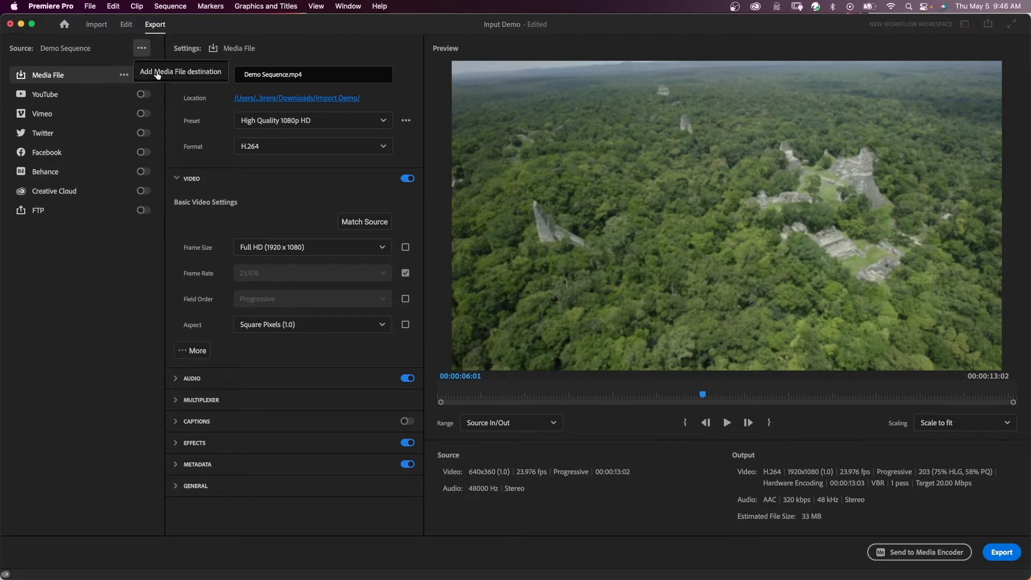
{"action": "left_click", "coordinate": [157, 74]}
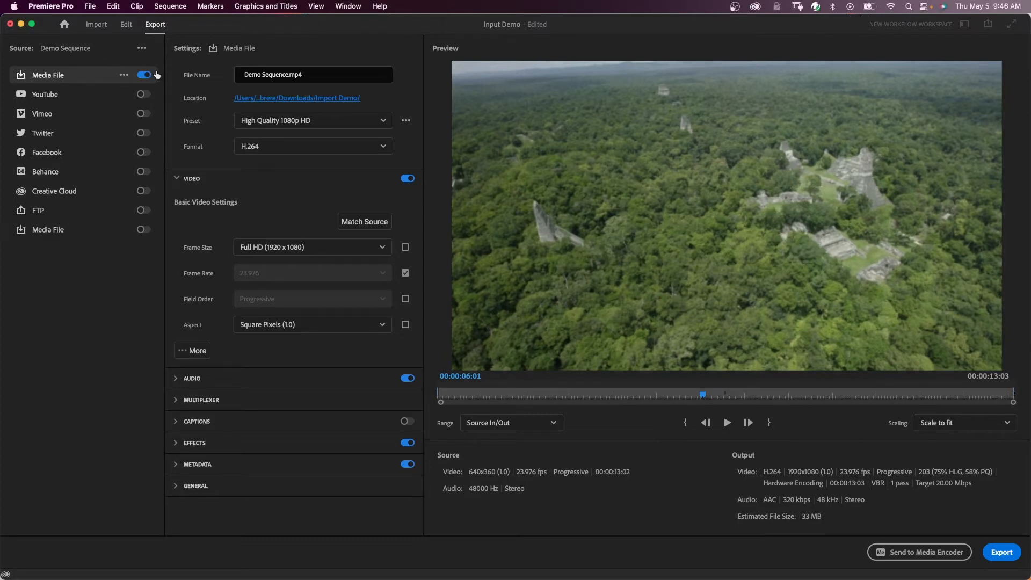
{"action": "left_click", "coordinate": [63, 231]}
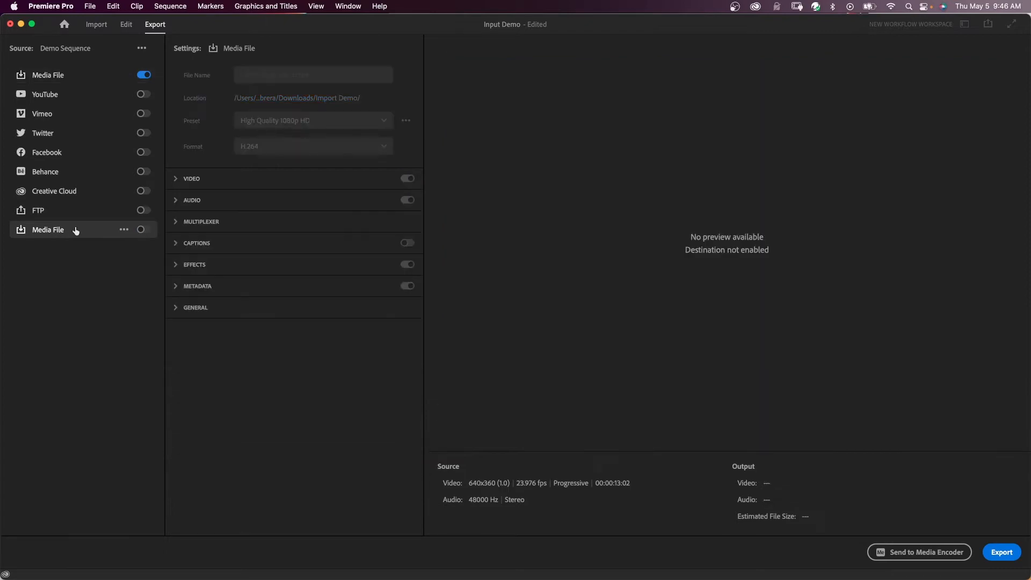
{"action": "left_click", "coordinate": [141, 229]}
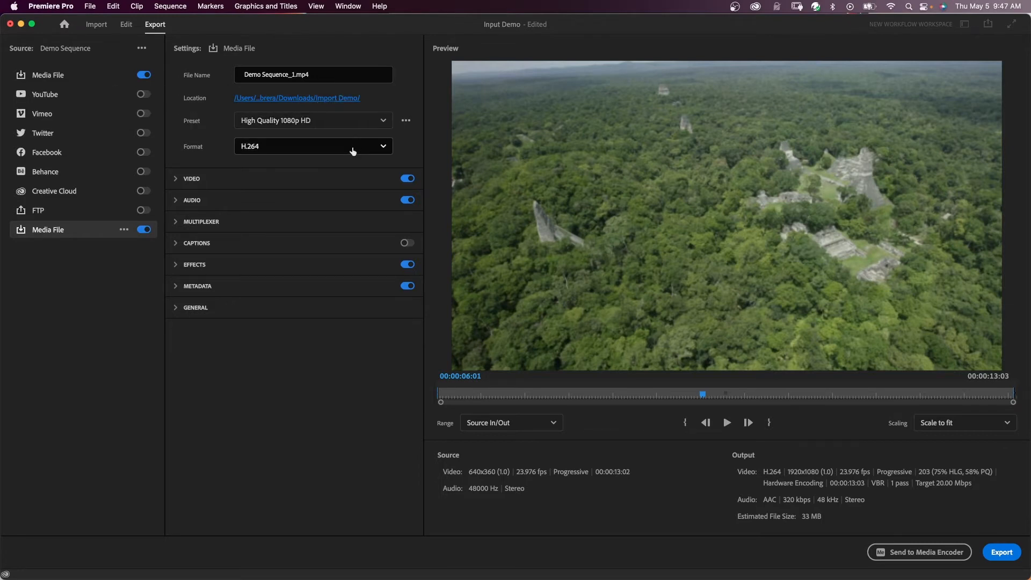
- Enable the YouTube destination for the Demo Sequence and set its preset to YouTube 1080p Full HD
{"action": "left_click", "coordinate": [81, 75]}
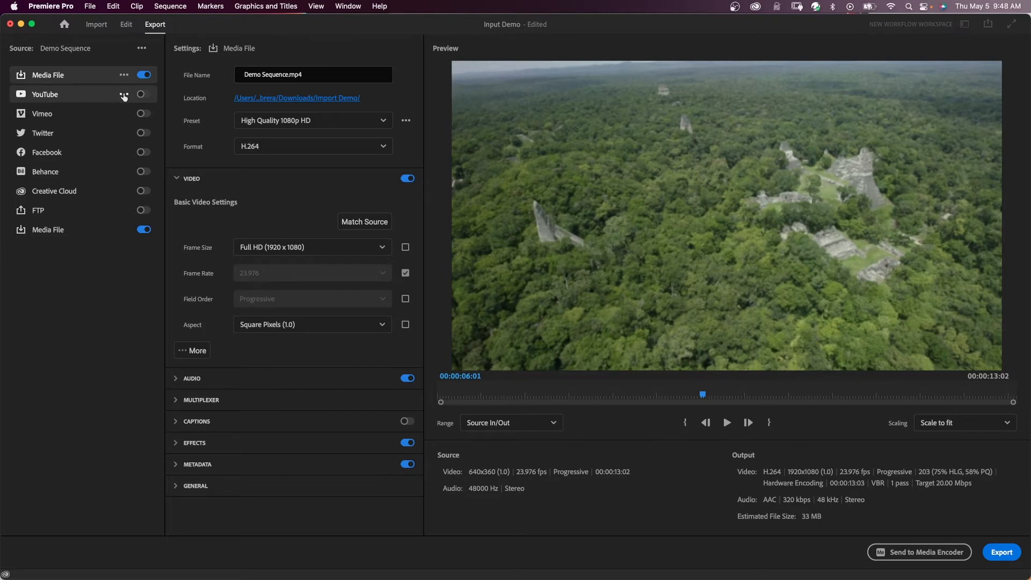
{"action": "left_click", "coordinate": [142, 95]}
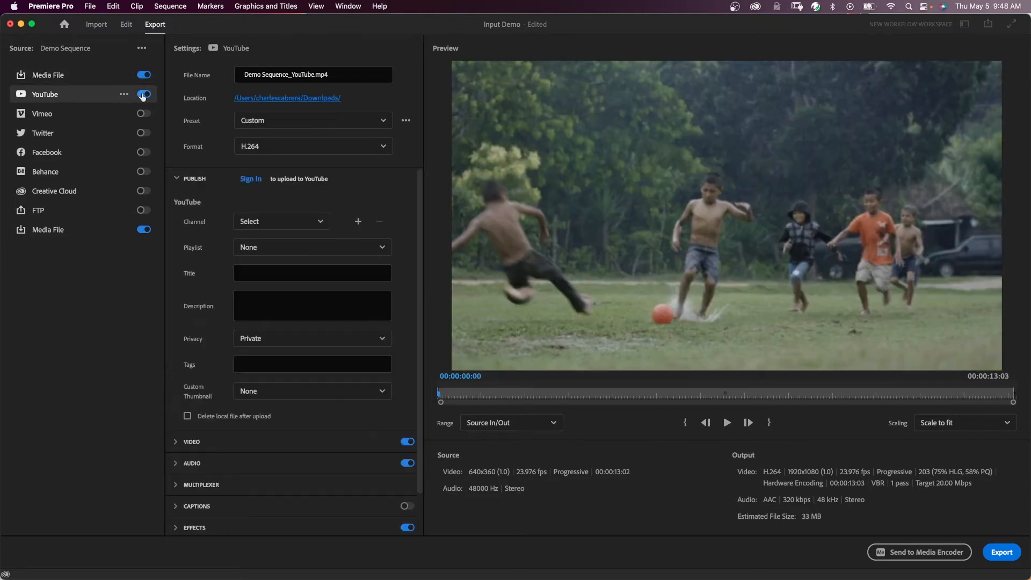
{"action": "left_click", "coordinate": [384, 122]}
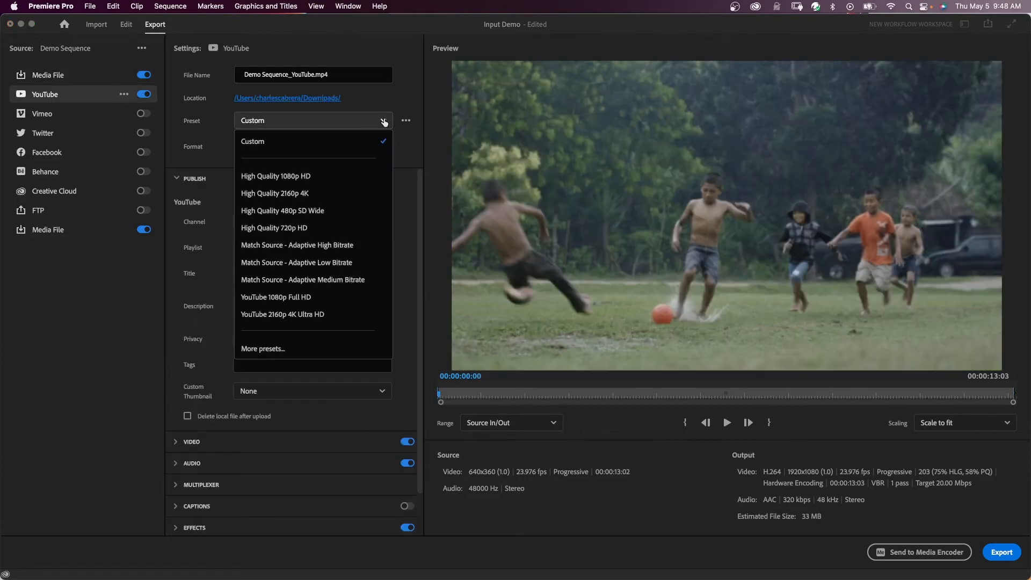
{"action": "left_click", "coordinate": [296, 298]}
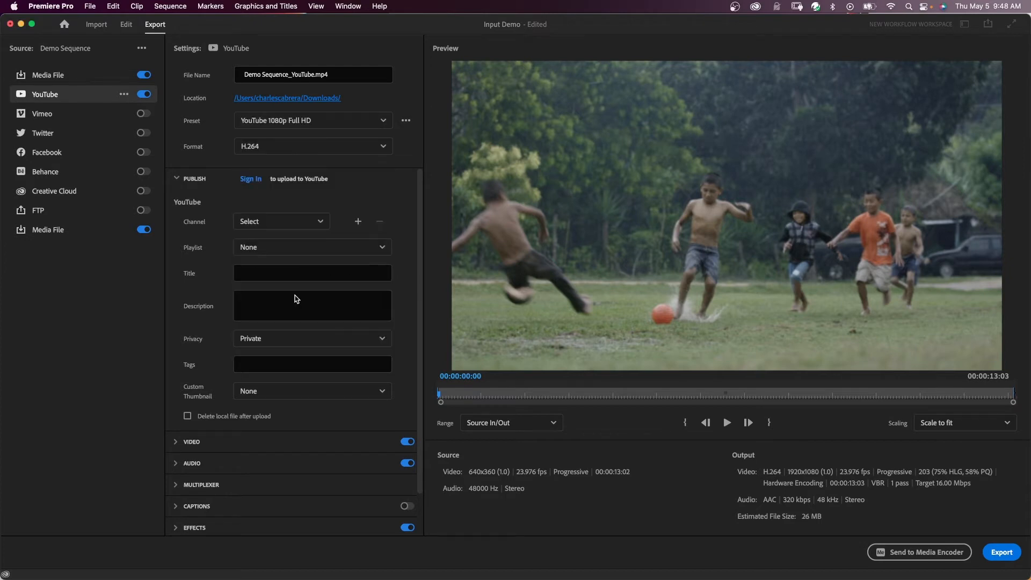
- Sign in to YouTube with the first listed Google account and export the Demo Sequence to the enabled destinations
{"action": "left_click", "coordinate": [251, 179]}
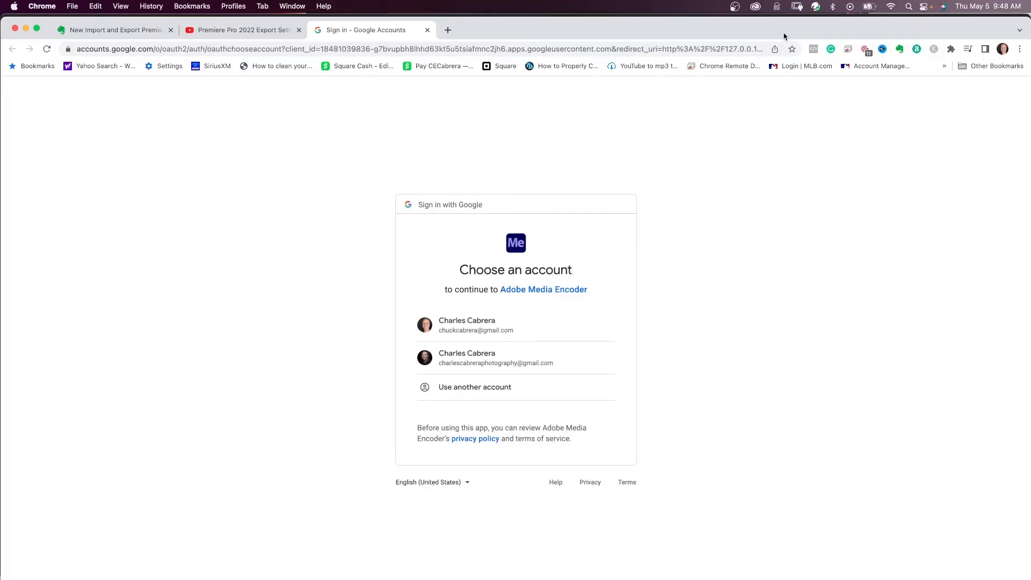
{"action": "left_click", "coordinate": [463, 325]}
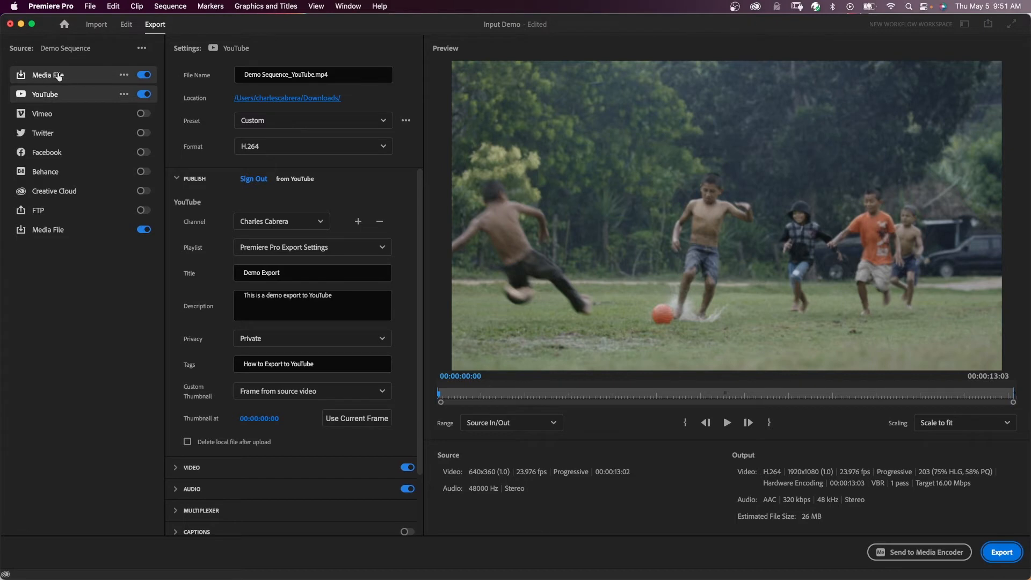
{"action": "left_click", "coordinate": [996, 553]}
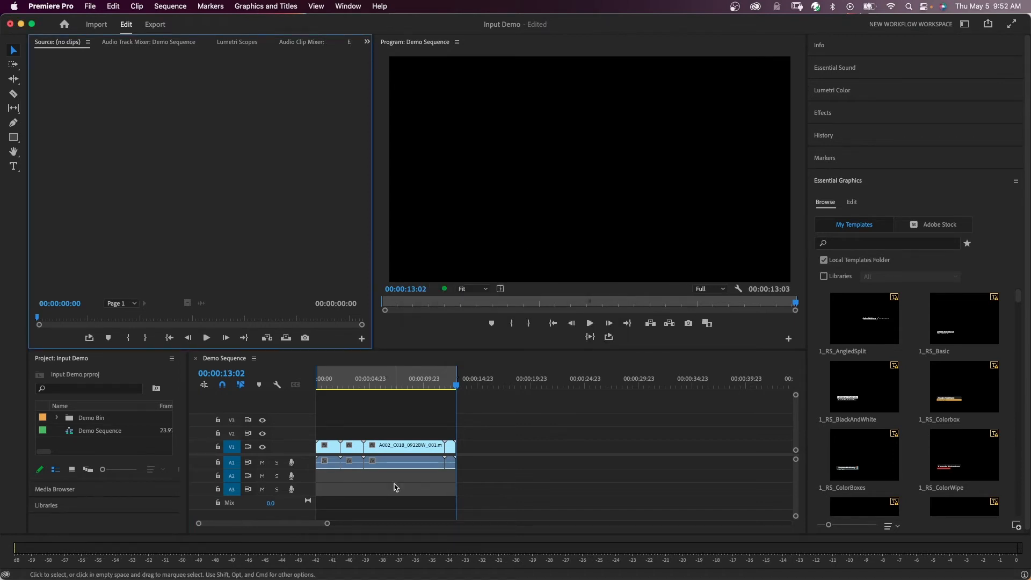
- Open the Quick Export options for the Demo Sequence
{"action": "left_click", "coordinate": [988, 27]}
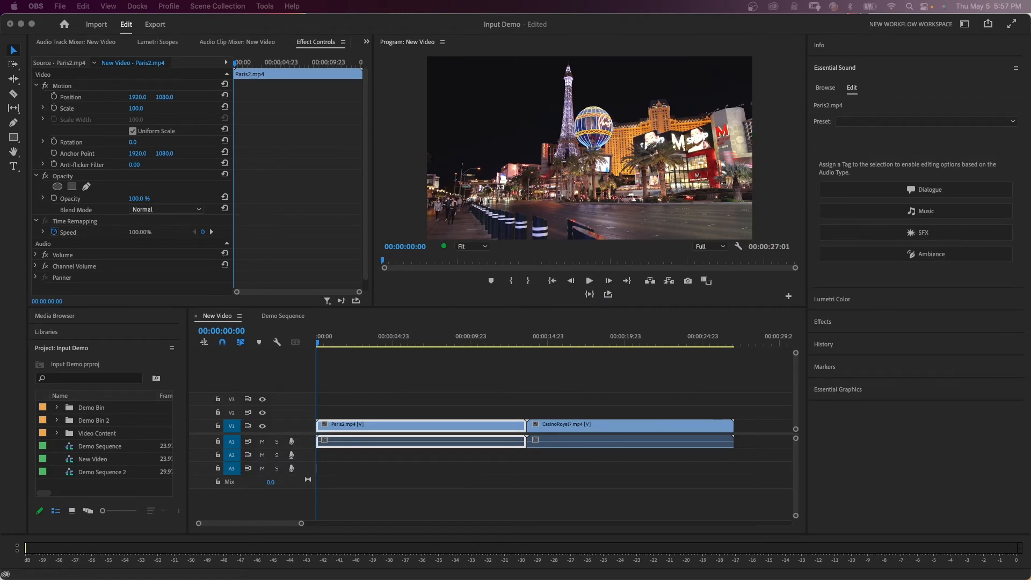
- Mark the in point at the start of the Las Vegas clips sequence and the out point at its end
{"action": "left_click", "coordinate": [362, 426]}
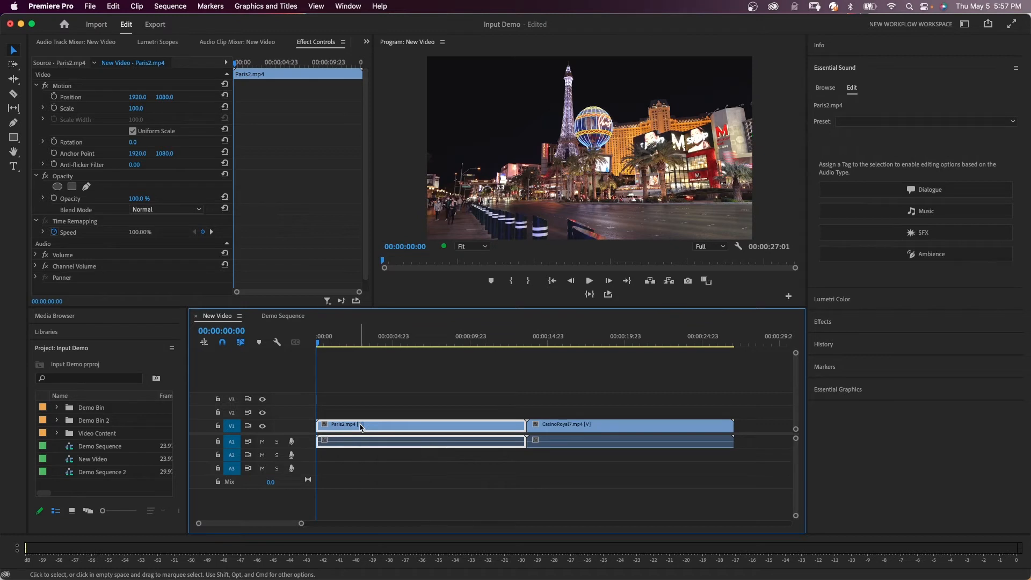
{"action": "key", "text": "i"}
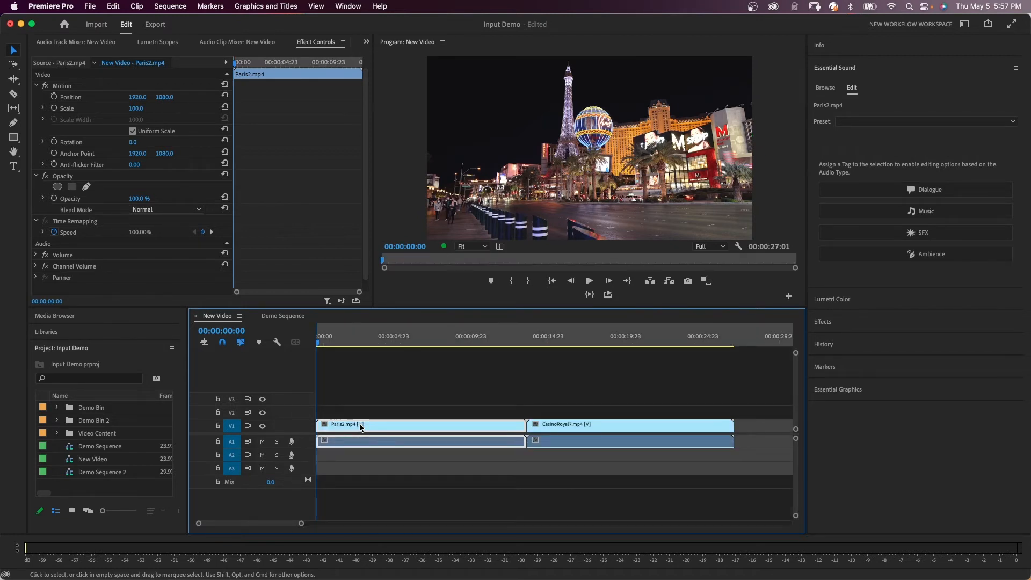
{"action": "key", "text": "End"}
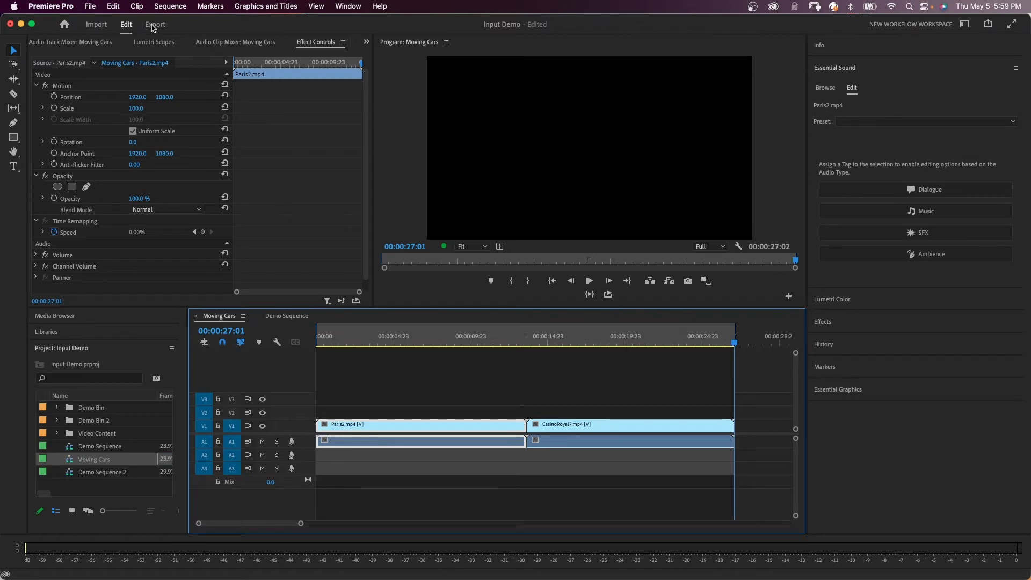
- Open the export settings of the Moving Cars sequence and enable its Media File destination
{"action": "left_click", "coordinate": [153, 25]}
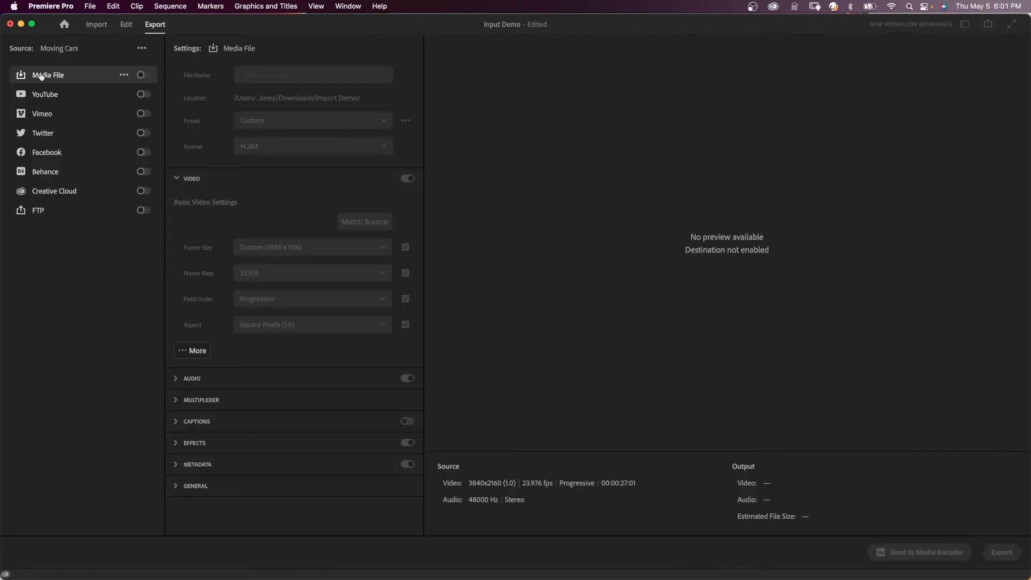
{"action": "left_click", "coordinate": [142, 76]}
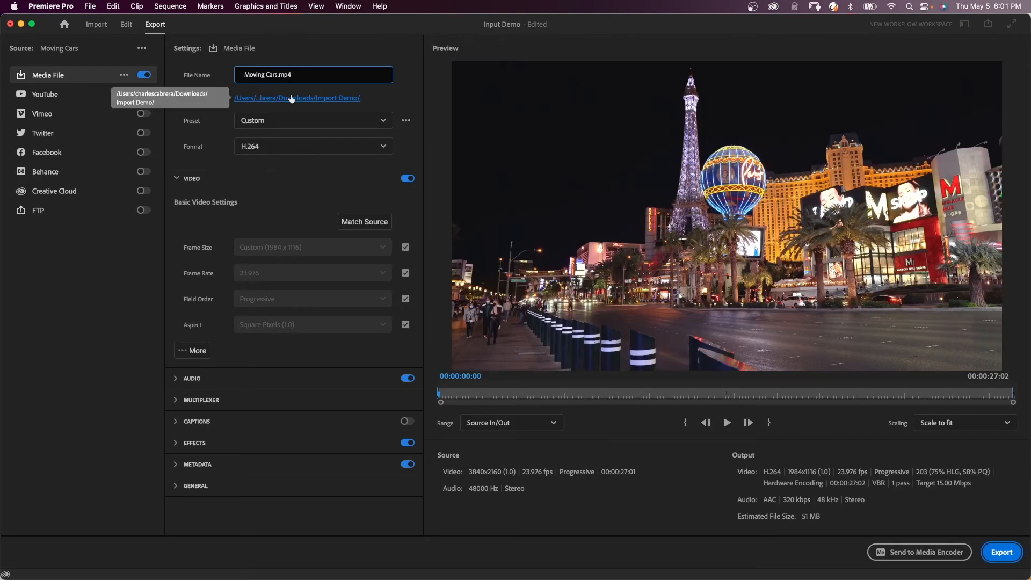
{"action": "left_click", "coordinate": [363, 182]}
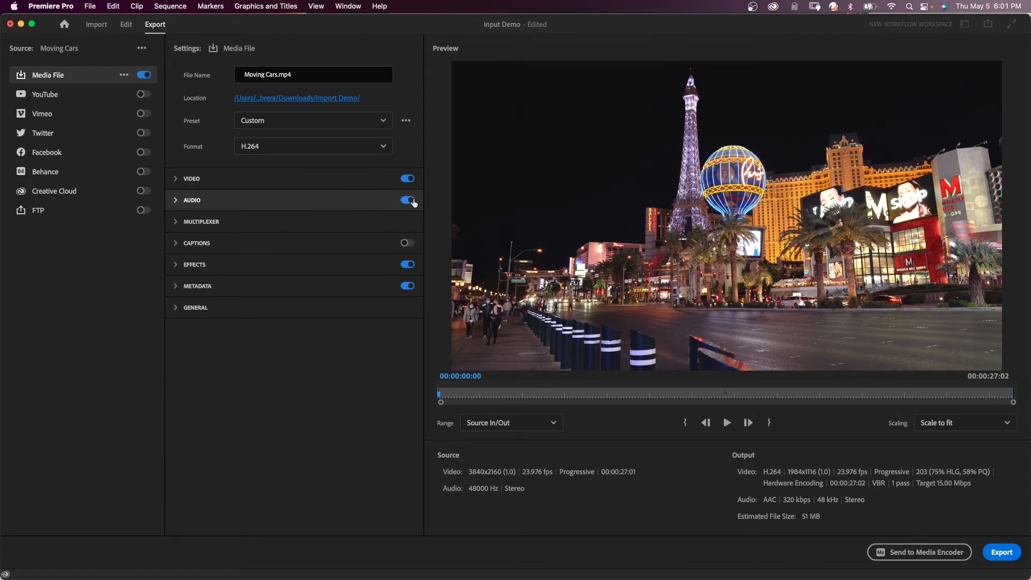
- Match the basic video settings of the Moving Cars media file to the source
{"action": "left_click", "coordinate": [176, 179]}
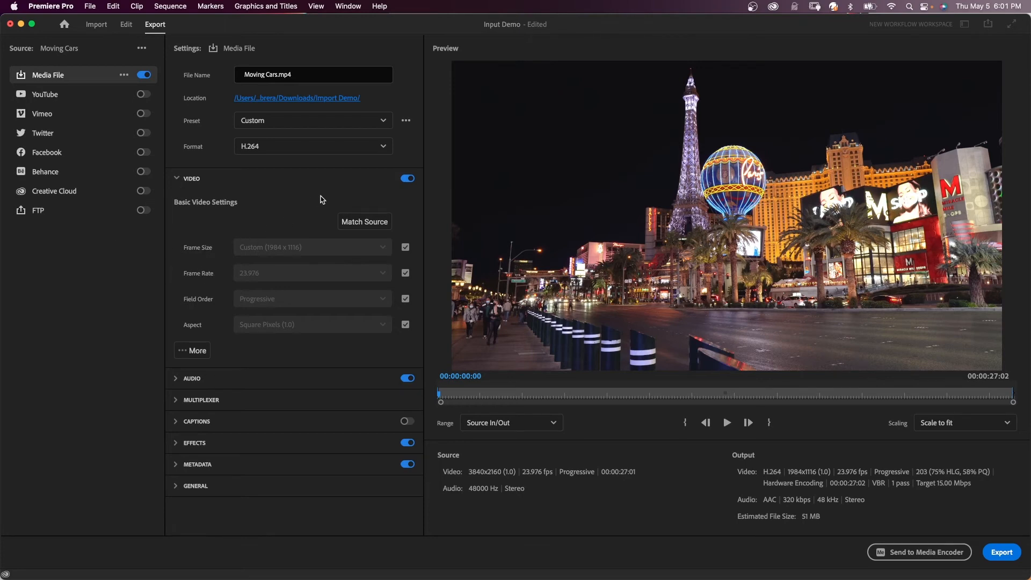
{"action": "left_click", "coordinate": [405, 247]}
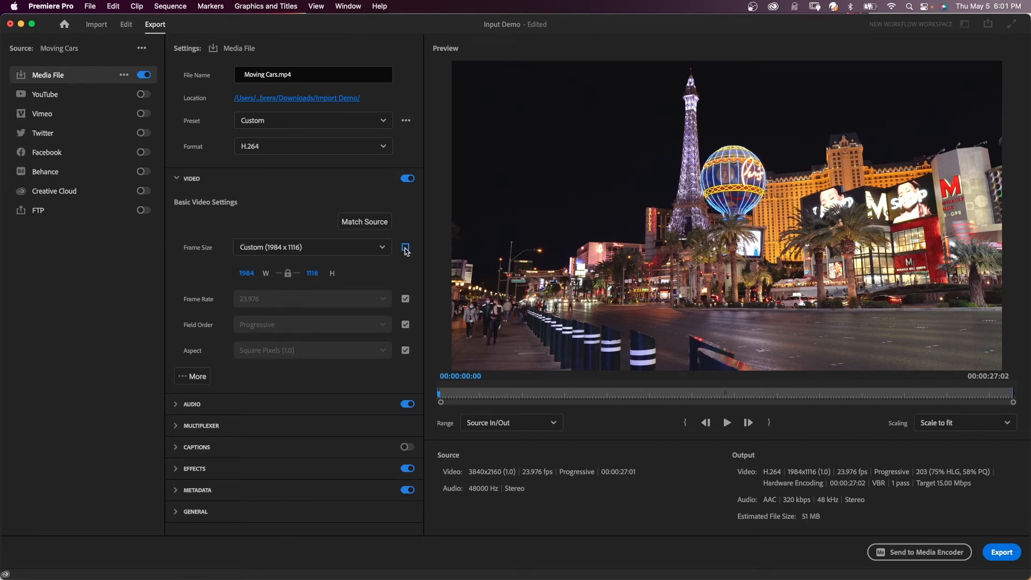
{"action": "left_click", "coordinate": [405, 247]}
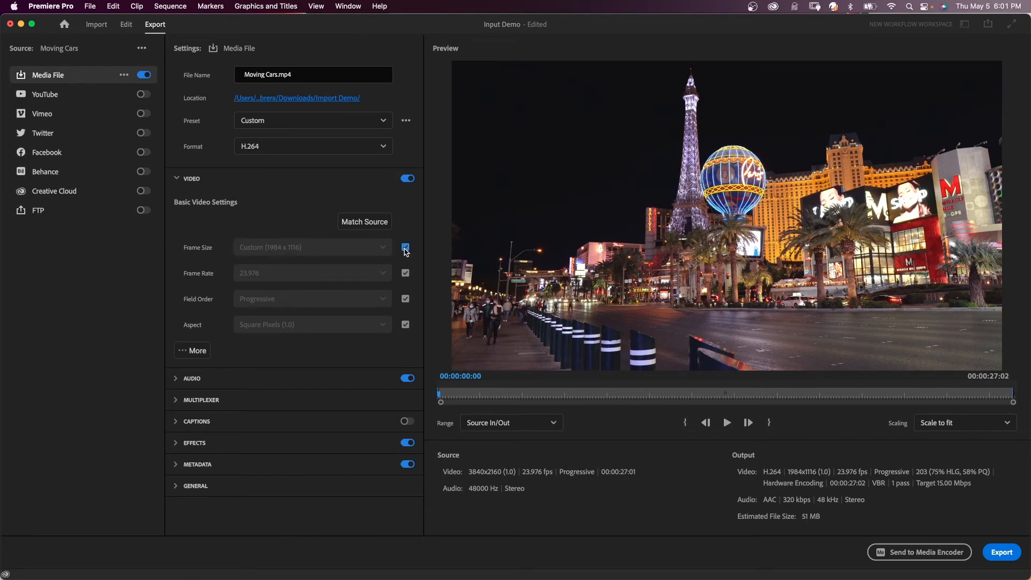
{"action": "left_click", "coordinate": [364, 224]}
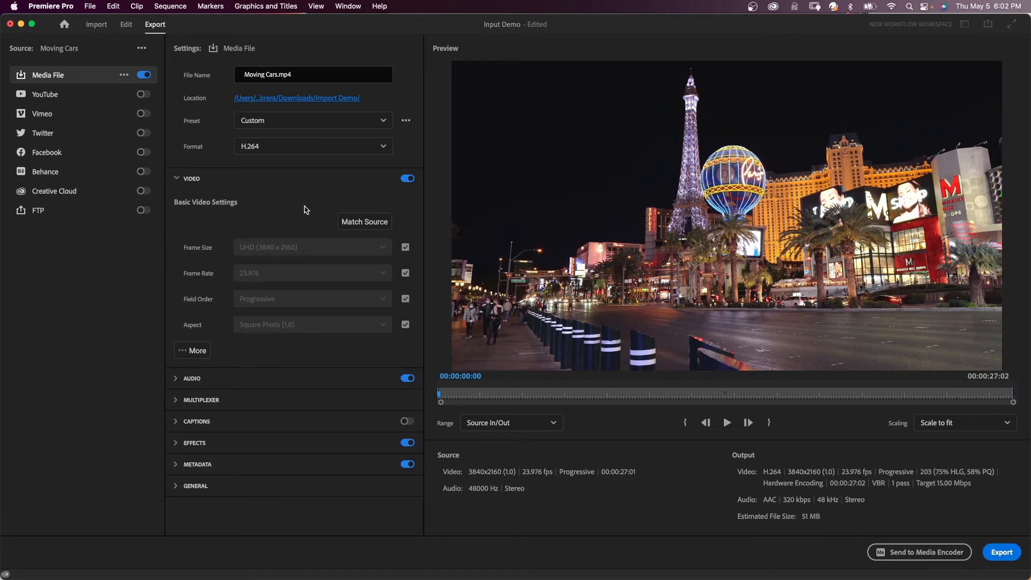
- Show the additional video options and set the encoding profile to High and the level to 4.2
{"action": "left_click", "coordinate": [191, 350]}
{"action": "scroll", "coordinate": [297, 314], "scroll_direction": "down", "scroll_amount": 5}
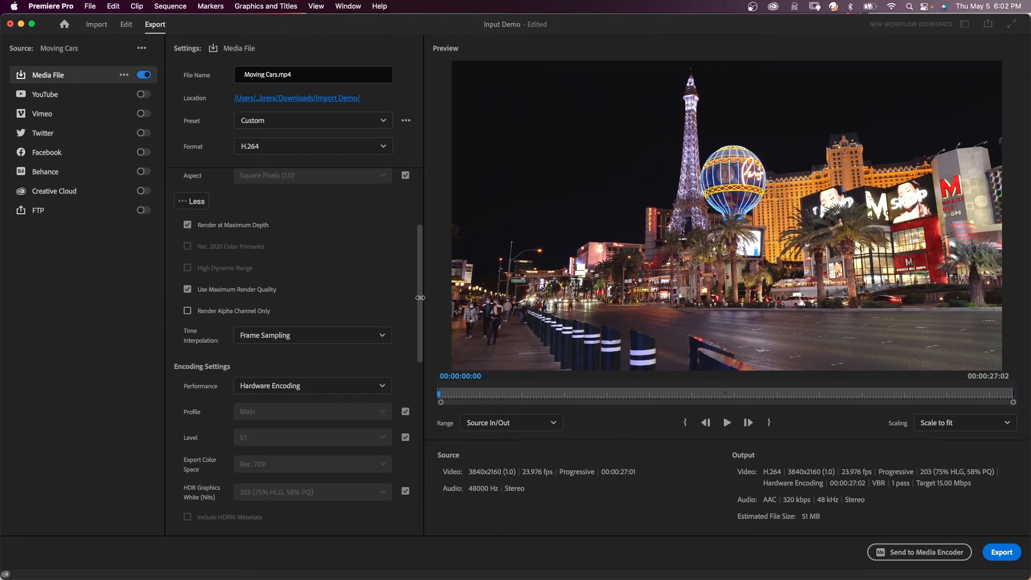
{"action": "left_click", "coordinate": [405, 412]}
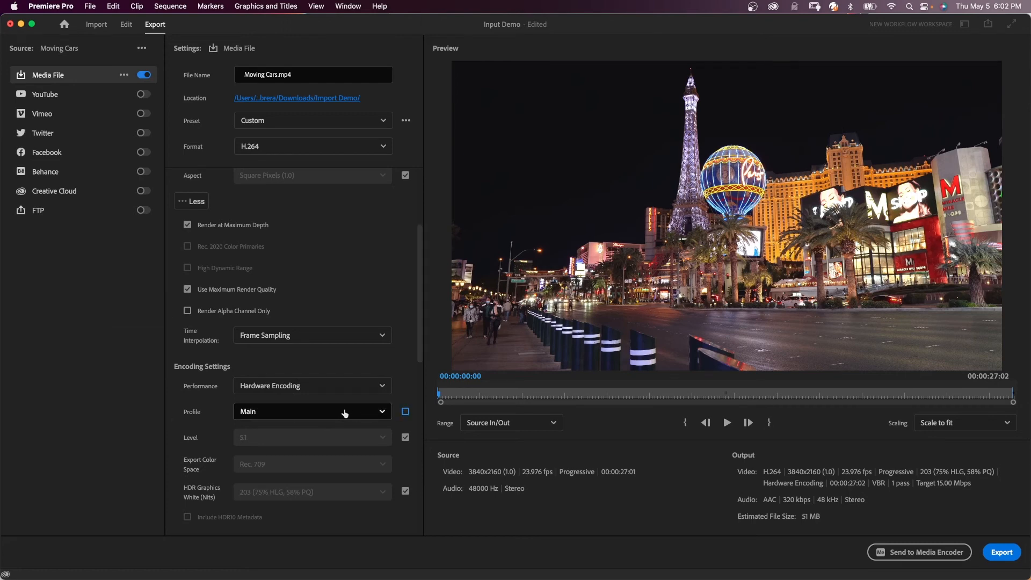
{"action": "left_click", "coordinate": [381, 412]}
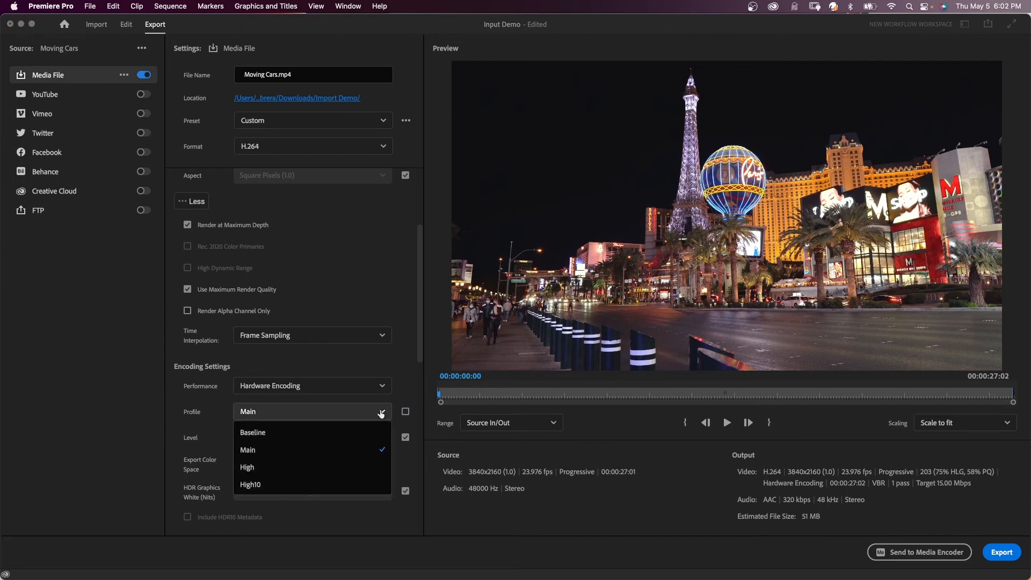
{"action": "left_click", "coordinate": [258, 467]}
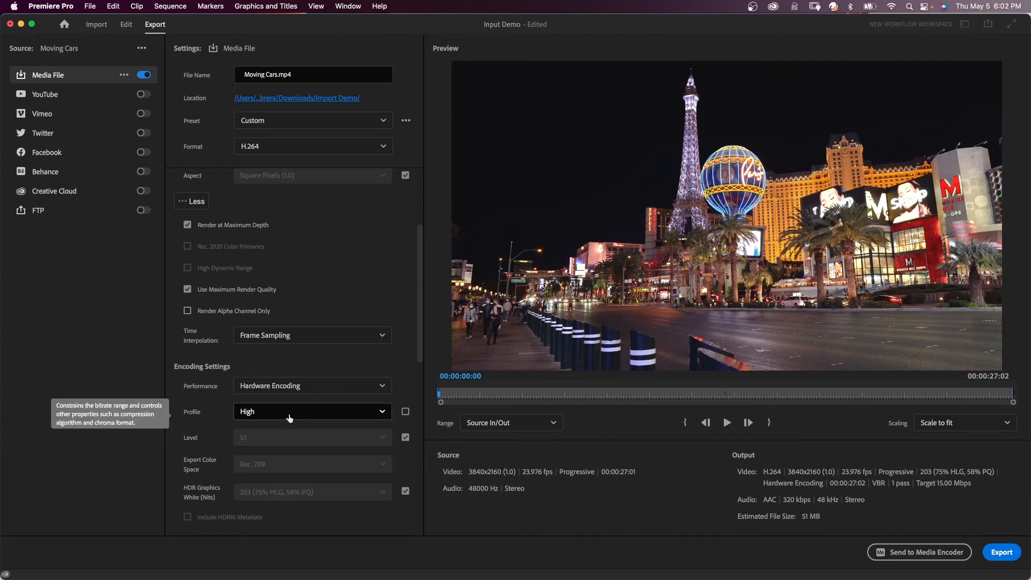
{"action": "left_click", "coordinate": [405, 437]}
{"action": "left_click", "coordinate": [382, 438]}
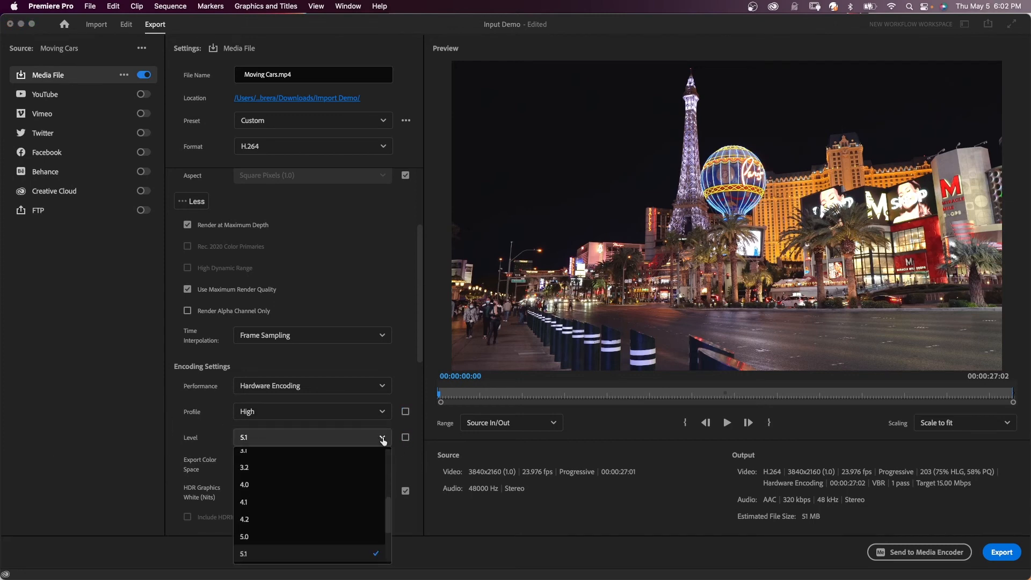
{"action": "left_click", "coordinate": [258, 519]}
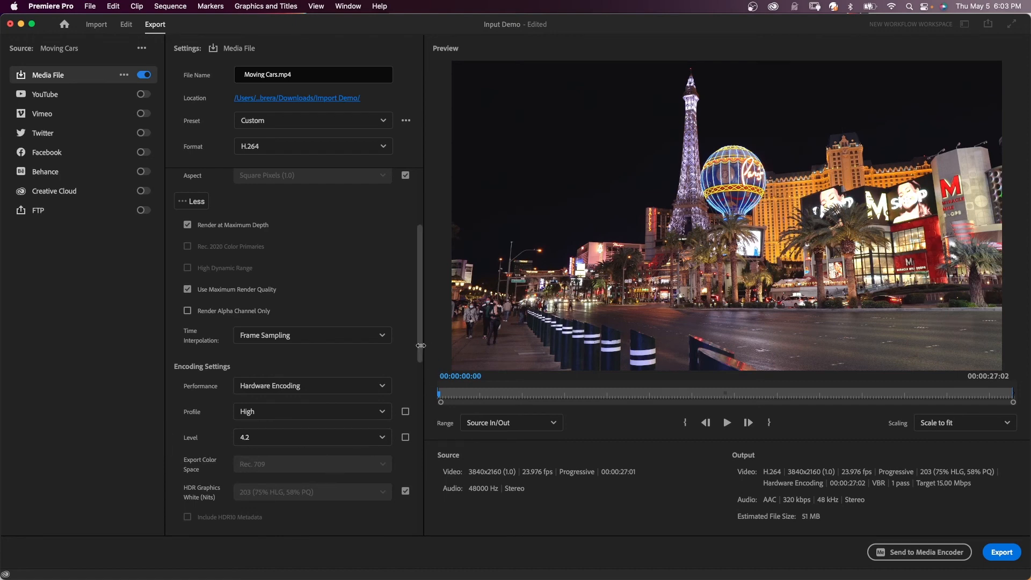
- Review the bitrate and advanced video settings, and expand the audio settings to check format, sample rate and channels
{"action": "scroll", "coordinate": [189, 317], "scroll_direction": "down", "scroll_amount": 10}
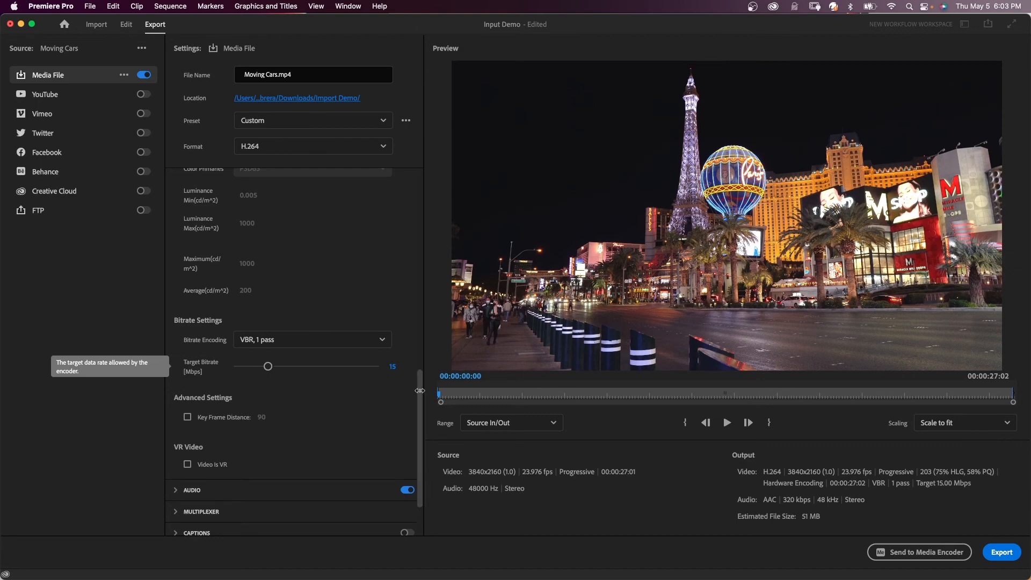
{"action": "scroll", "coordinate": [214, 408], "scroll_direction": "down", "scroll_amount": 3}
{"action": "left_click", "coordinate": [176, 418]}
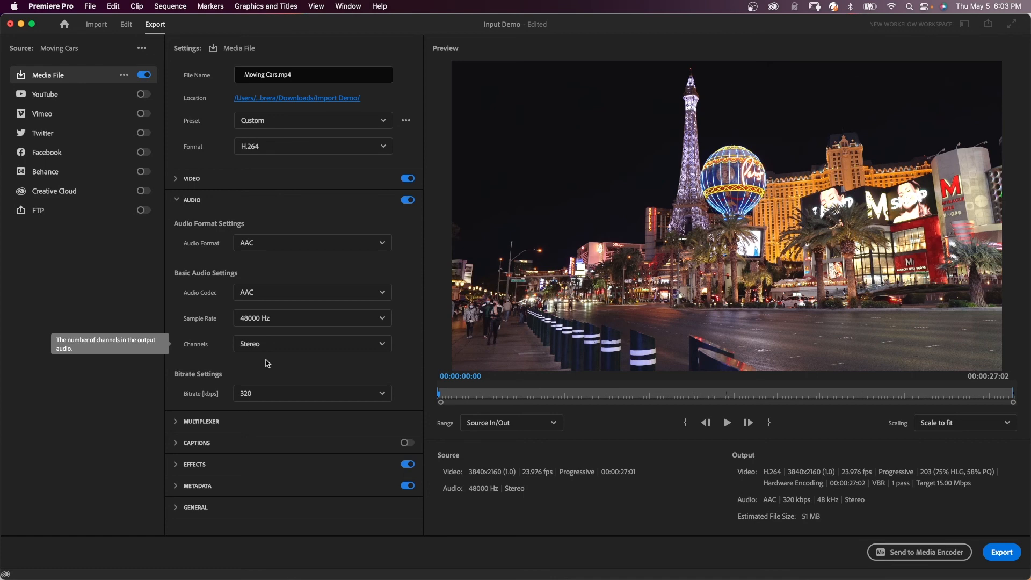
- Save the current settings as the preset "Best YouTube Export Settings" and export Moving Cars.mp4
{"action": "left_click", "coordinate": [407, 123]}
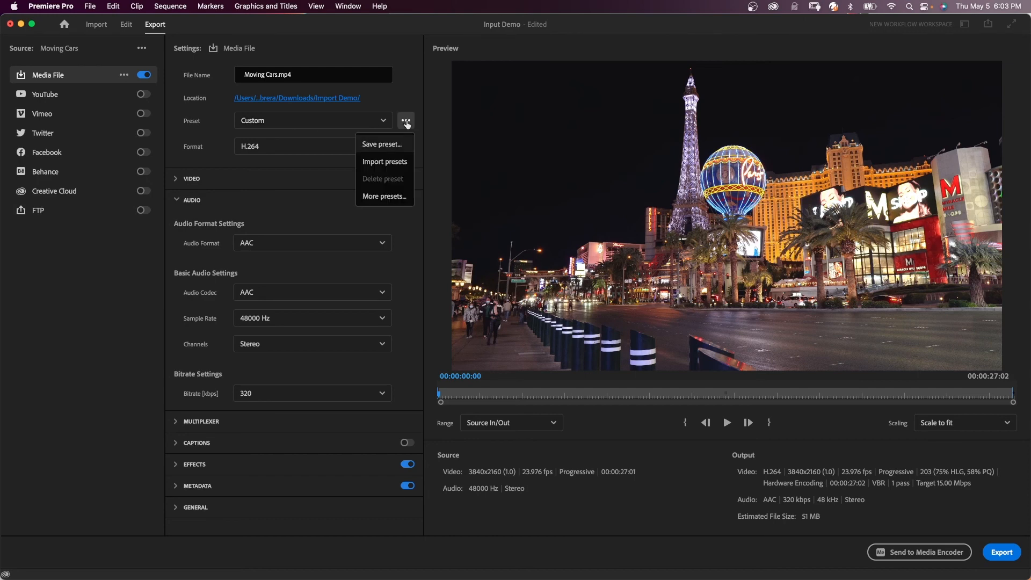
{"action": "left_click", "coordinate": [383, 145]}
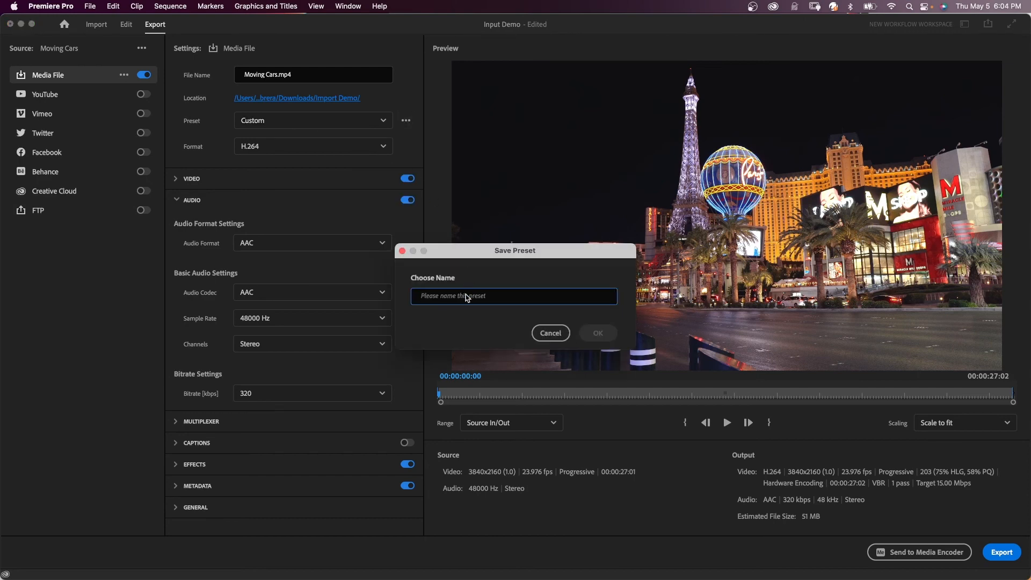
{"action": "type", "text": "Best YouTube"}
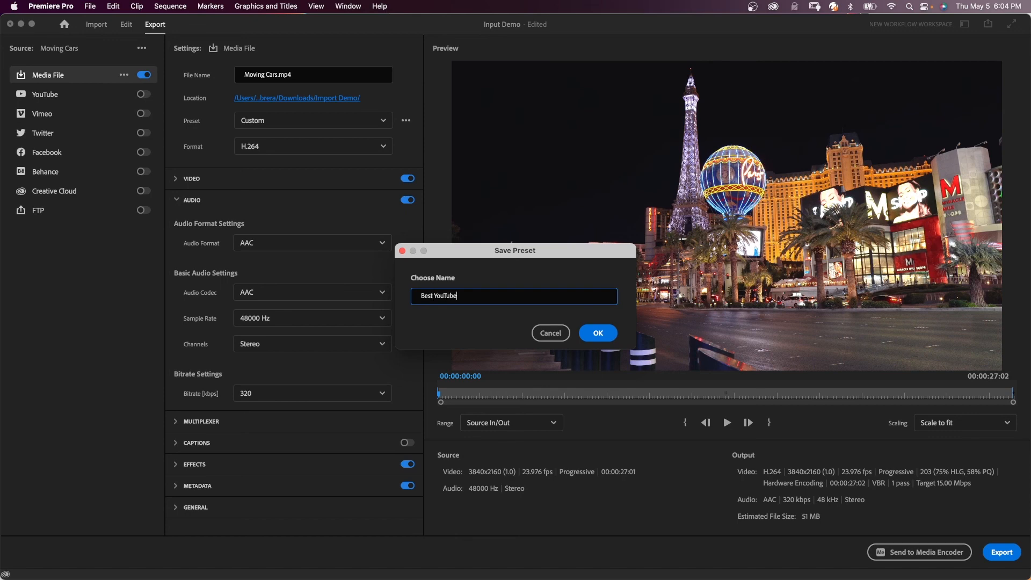
{"action": "type", "text": " Export Settings"}
{"action": "left_click", "coordinate": [594, 333]}
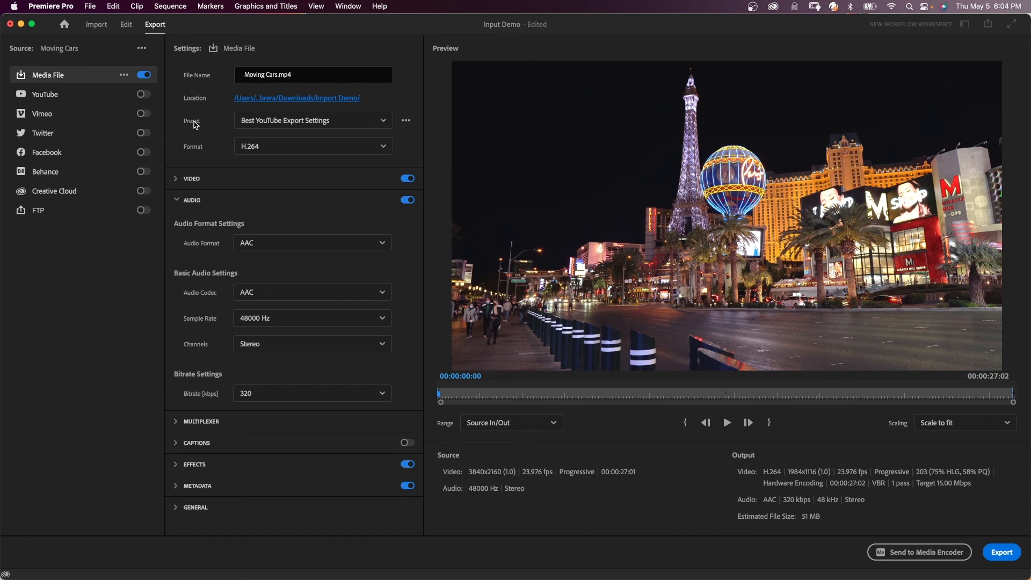
{"action": "left_click", "coordinate": [999, 553]}
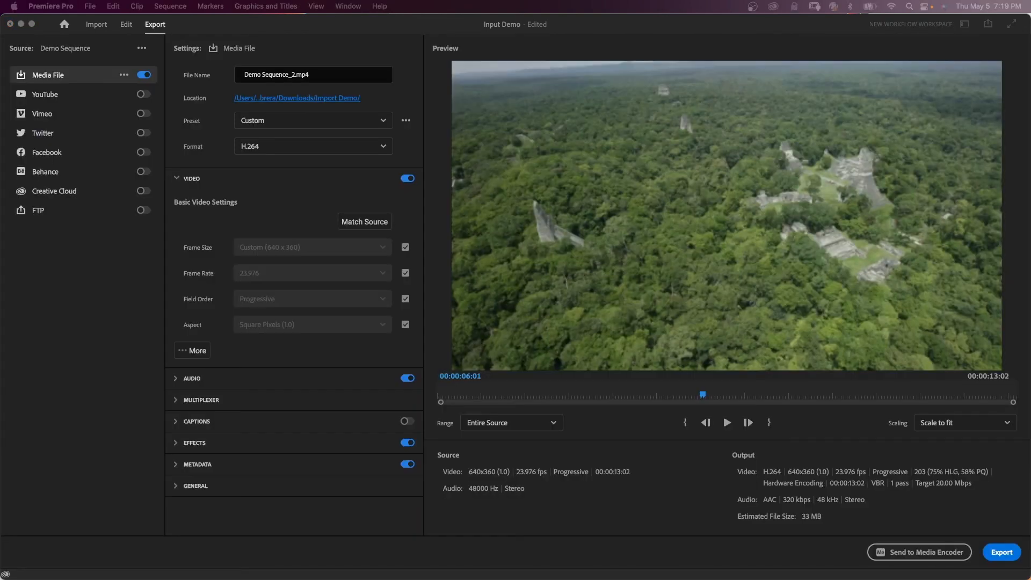